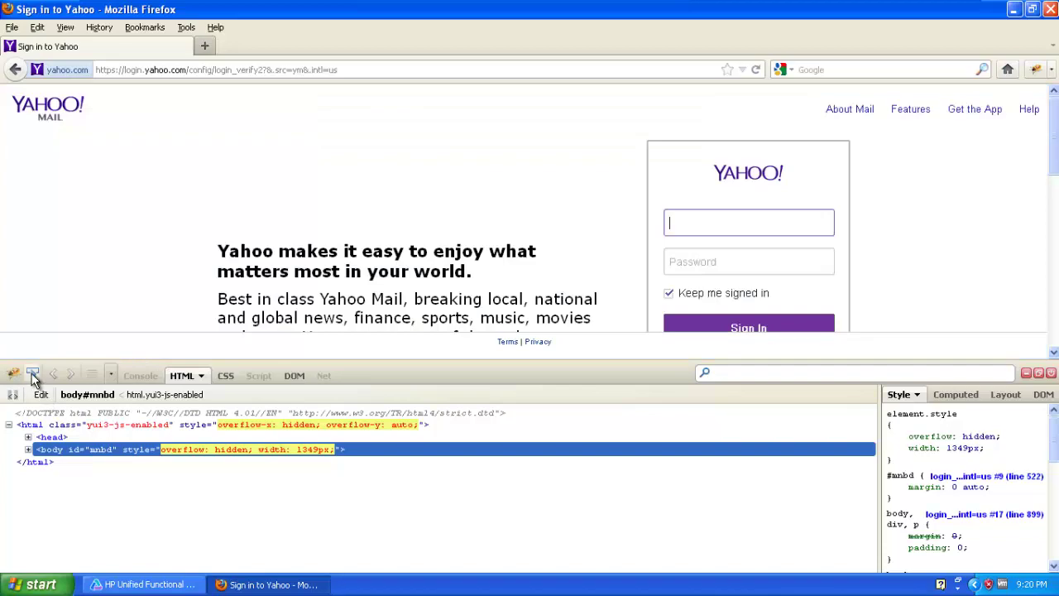
Inspect the HTML of the Yahoo ID field, Password field and Sign In button with Firebug.
click(33, 374)
click(706, 232)
click(706, 232)
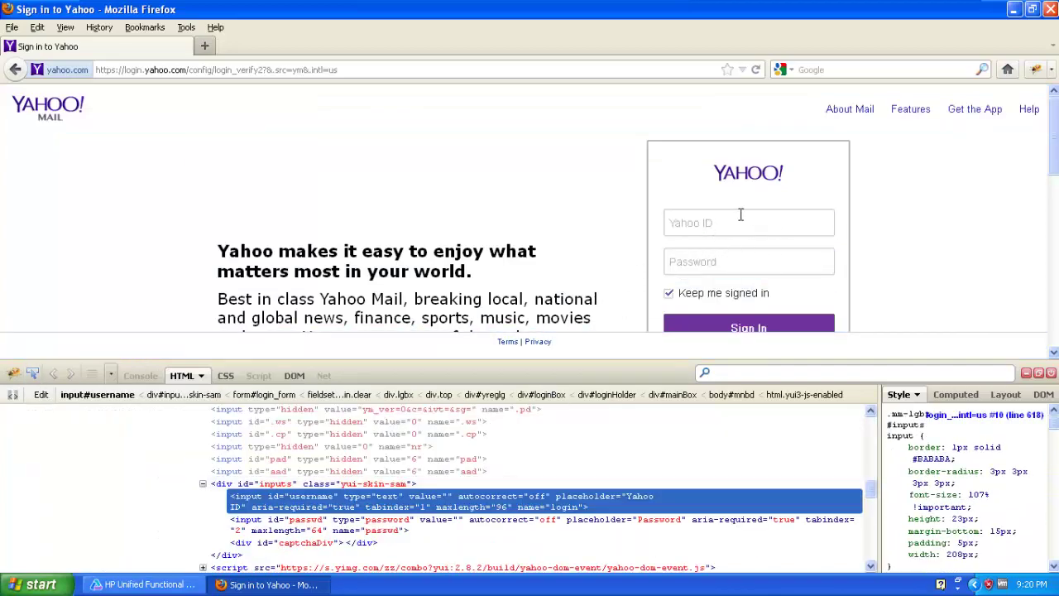
click(35, 375)
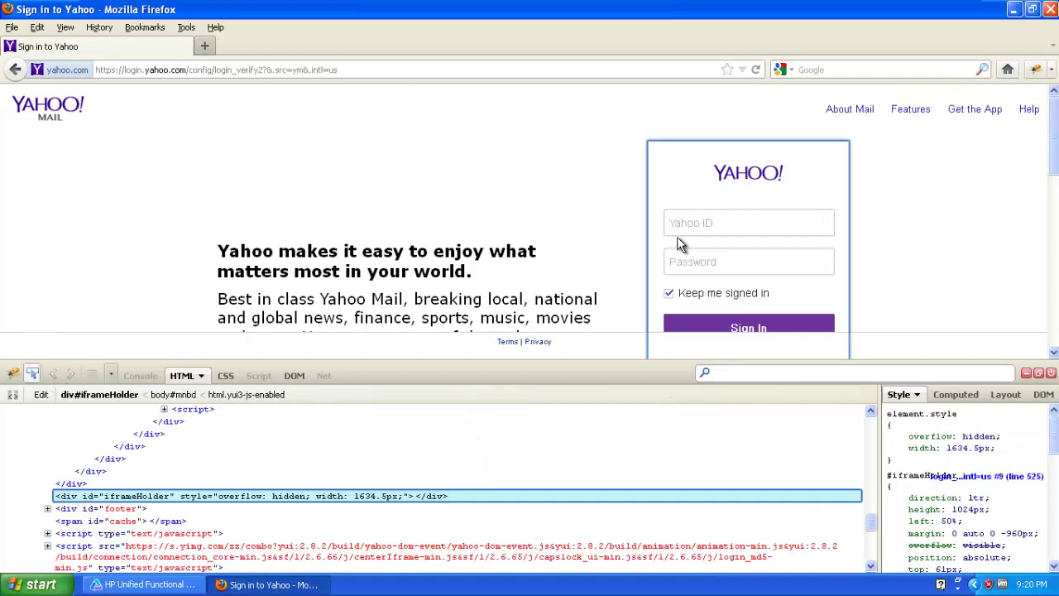
click(713, 260)
click(33, 374)
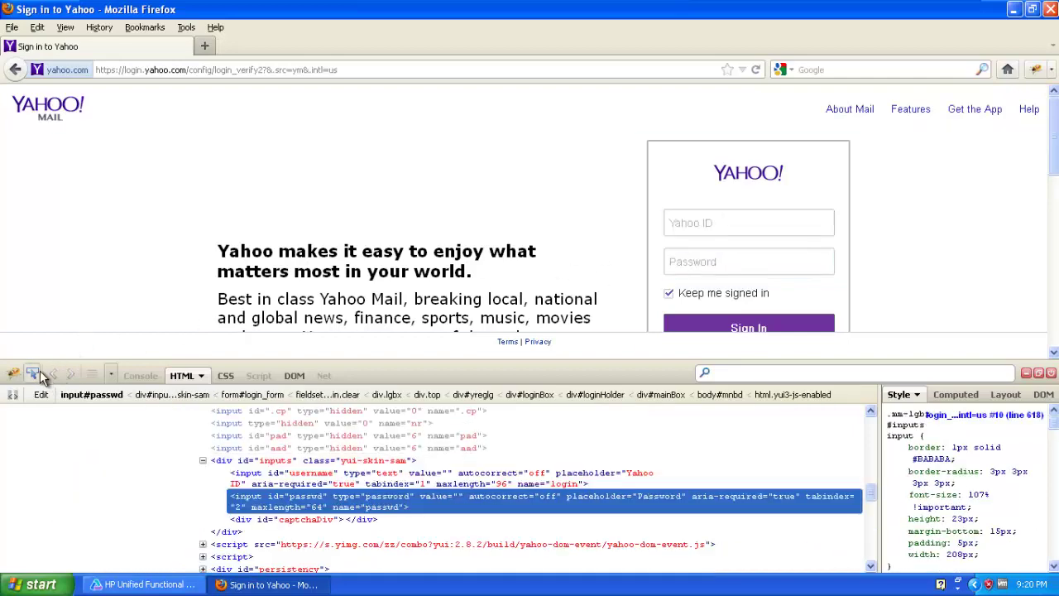
click(724, 324)
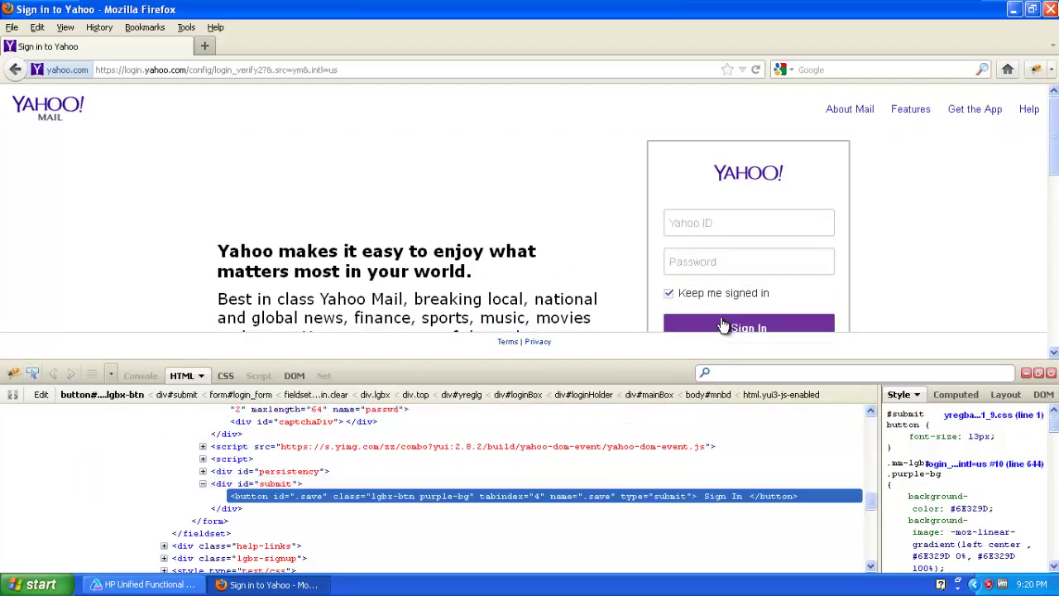
Re-inspect the Yahoo ID field and select its id value 'username'.
click(34, 374)
click(734, 225)
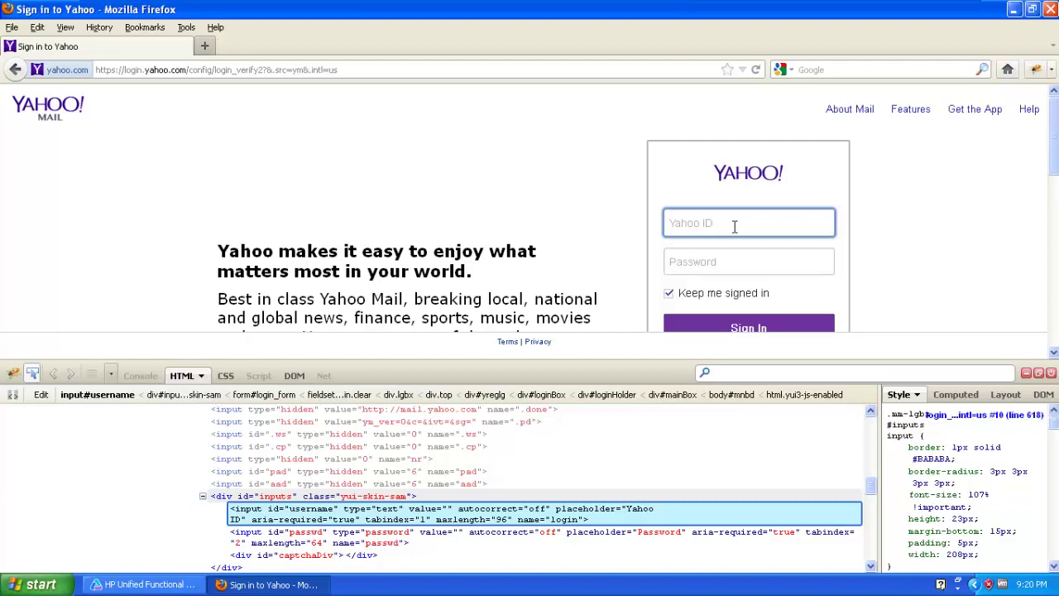
click(307, 508)
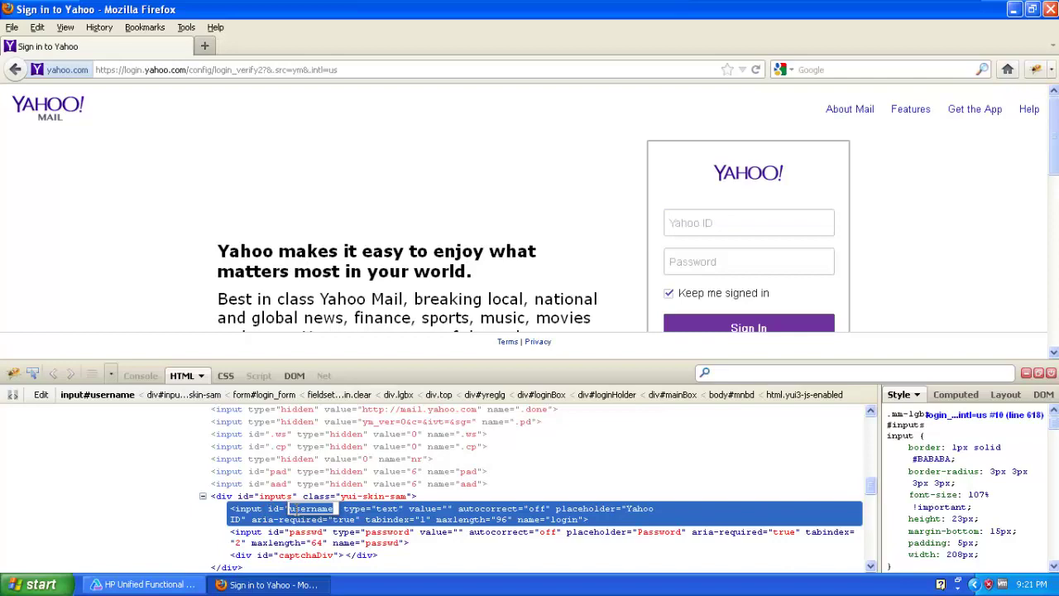
Launch Notepad from the Start menu's Run prompt.
click(33, 584)
click(165, 515)
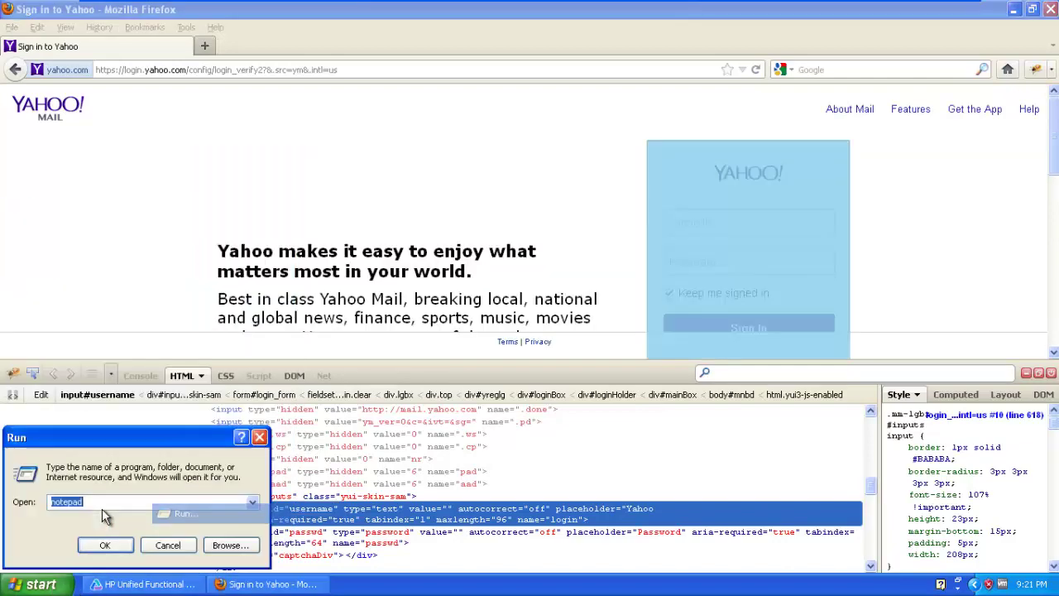
key(Return)
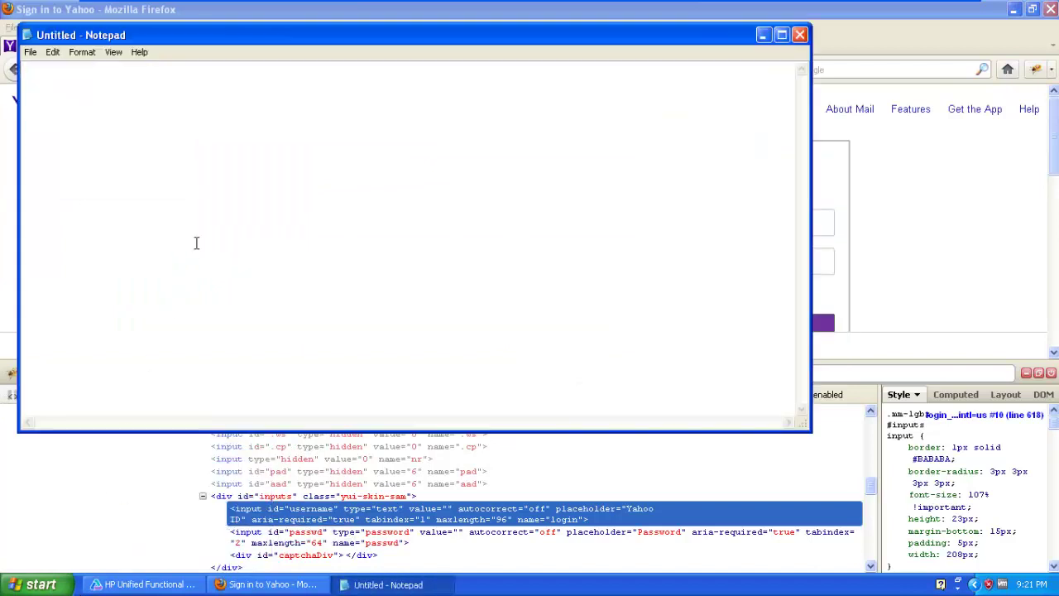
Enter the Yahoo ID locator line 'id=username' in the new note.
text(username)
click(762, 35)
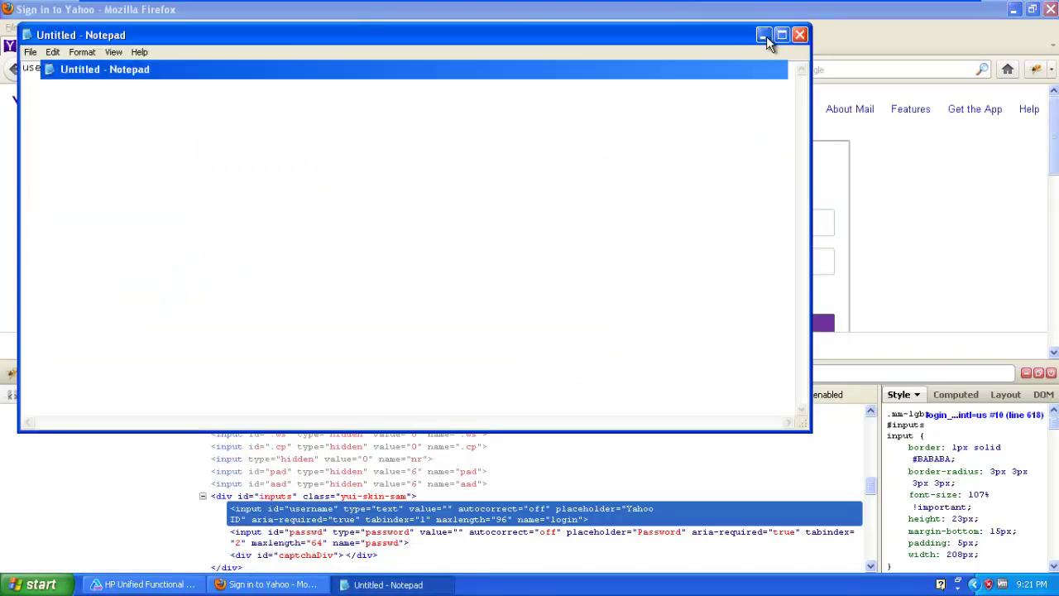
click(388, 583)
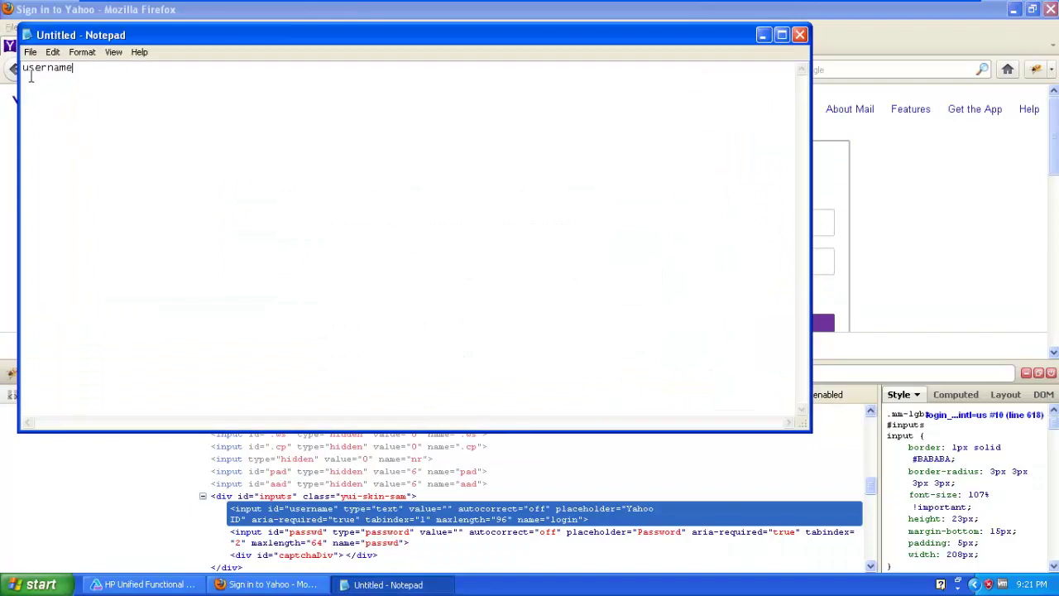
text(id=)
Inspect the Password field with Firebug and select its id value 'passwd'.
click(764, 38)
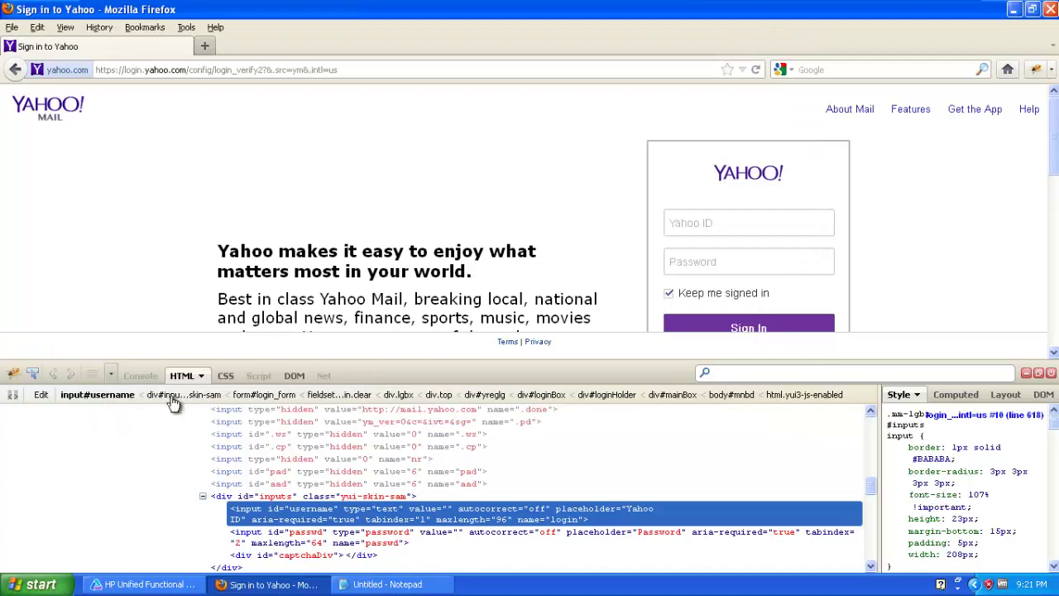
click(33, 374)
click(700, 262)
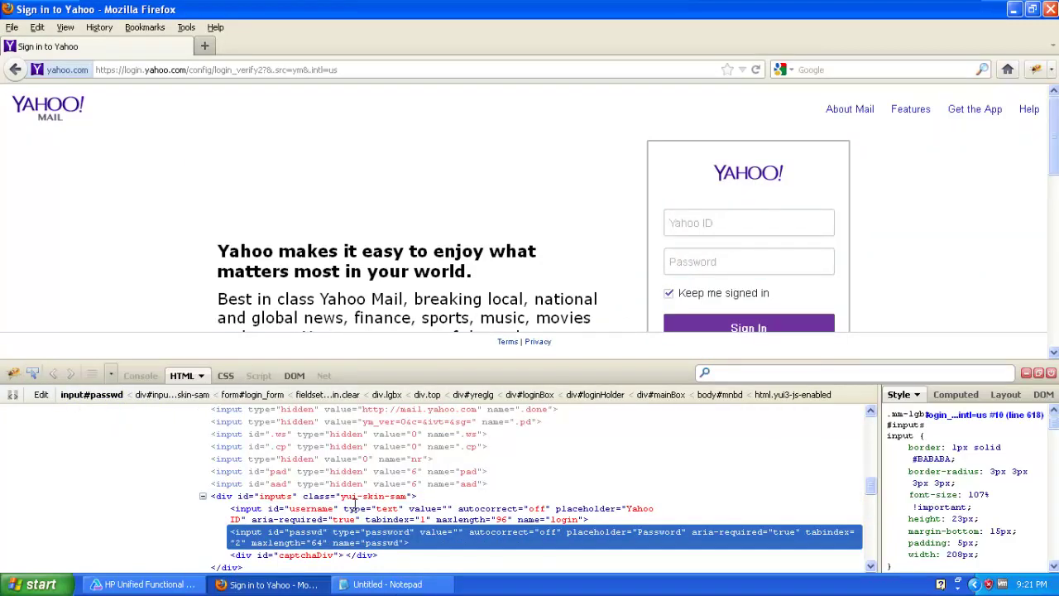
click(307, 532)
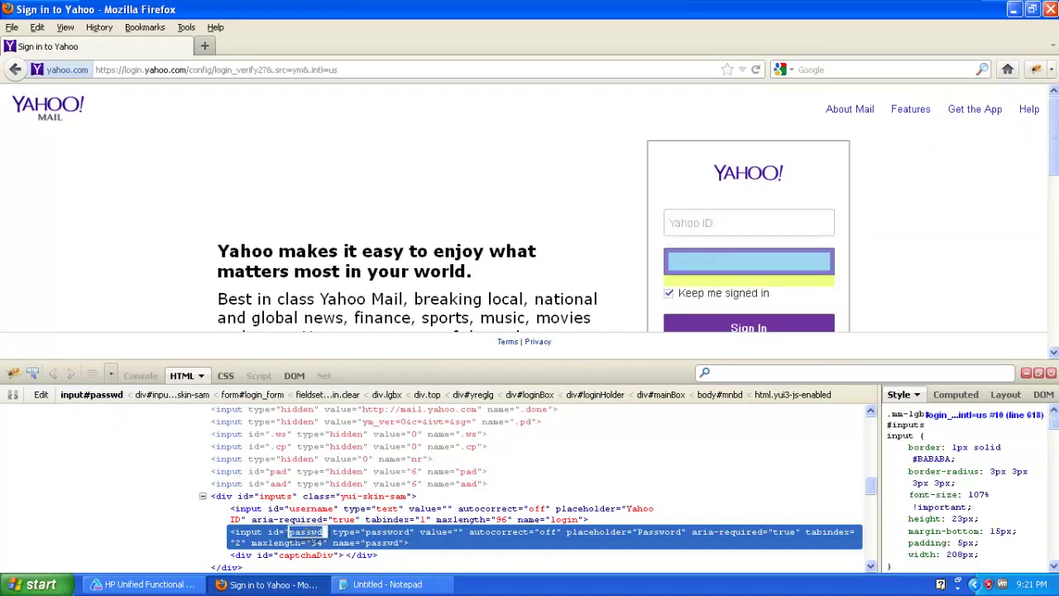
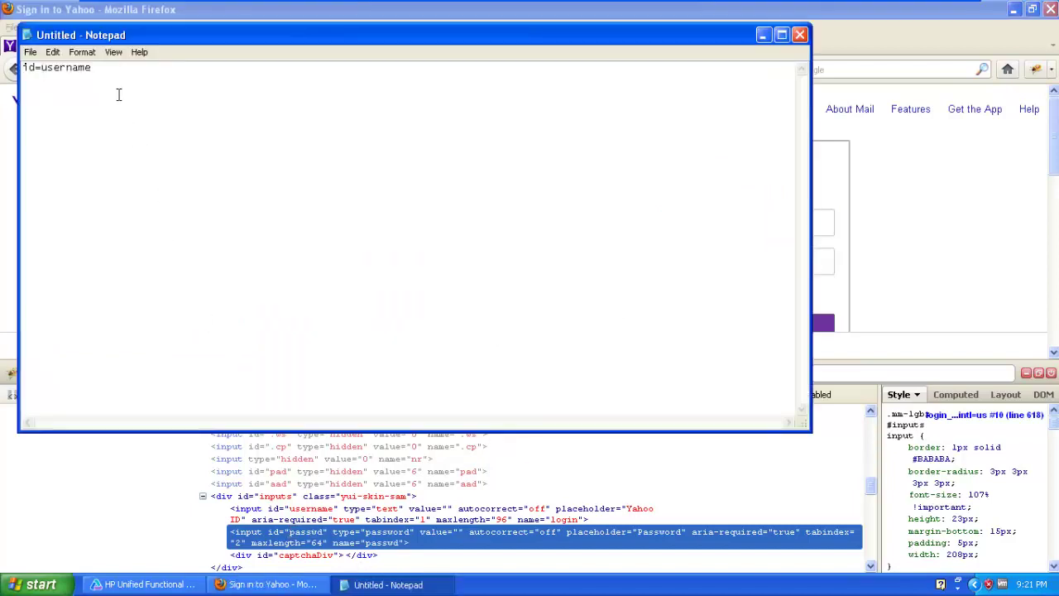
Add the locator line 'id=passwd' below id=username in Notepad, then return to Firebug on the Yahoo page.
click(114, 75)
key(ctrl+v)
click(762, 34)
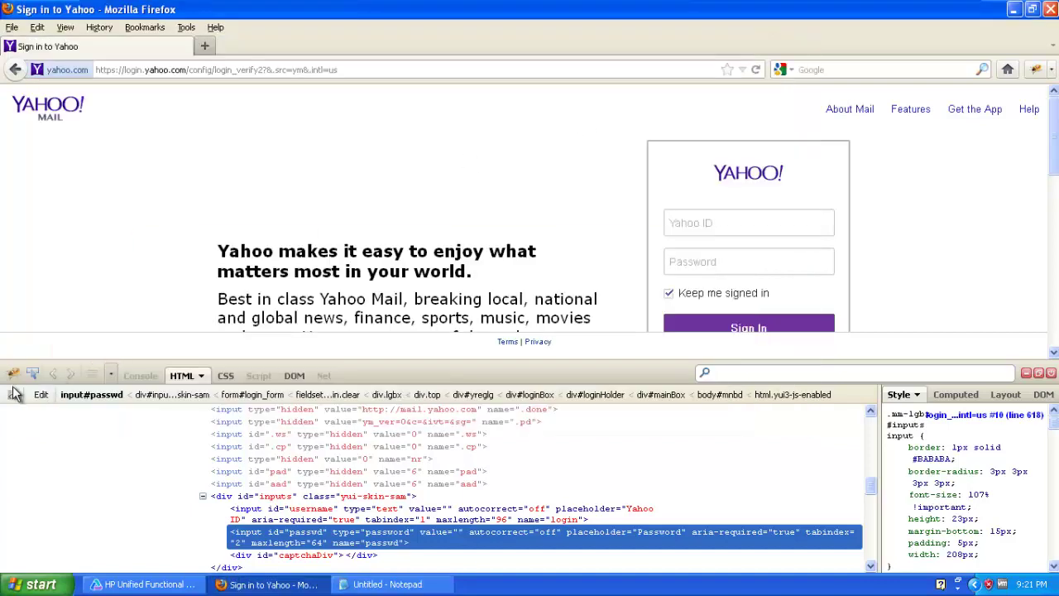
click(33, 373)
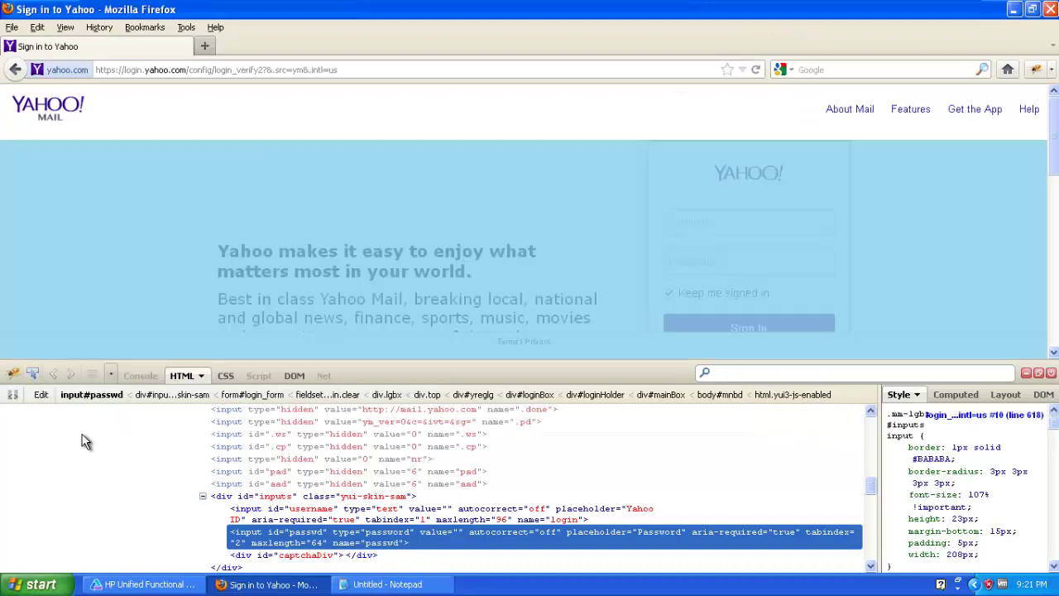
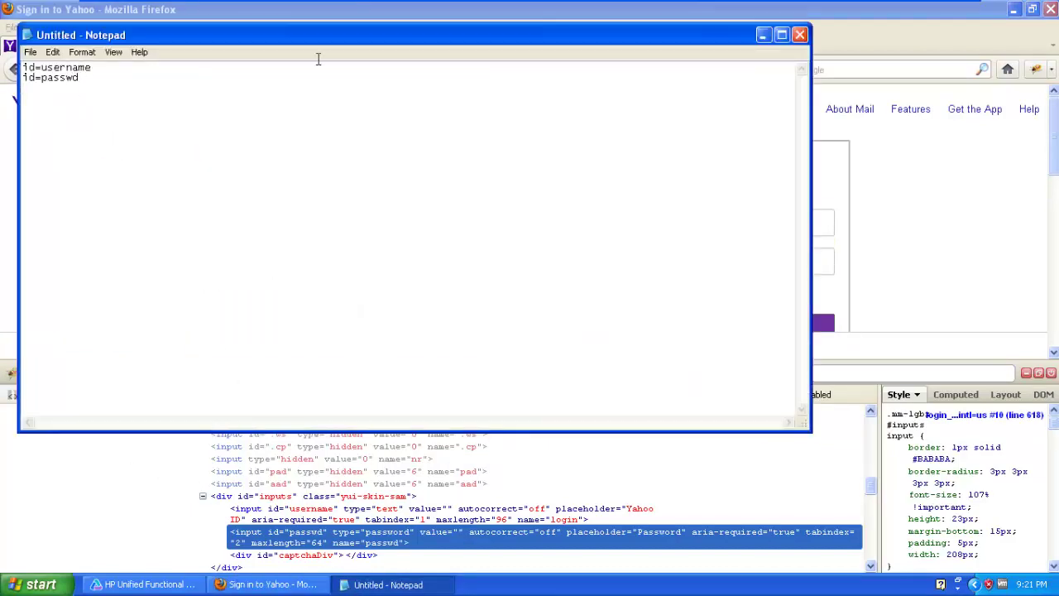
Close the Firebug panel on the Yahoo sign-in page and minimize Firefox.
click(1026, 380)
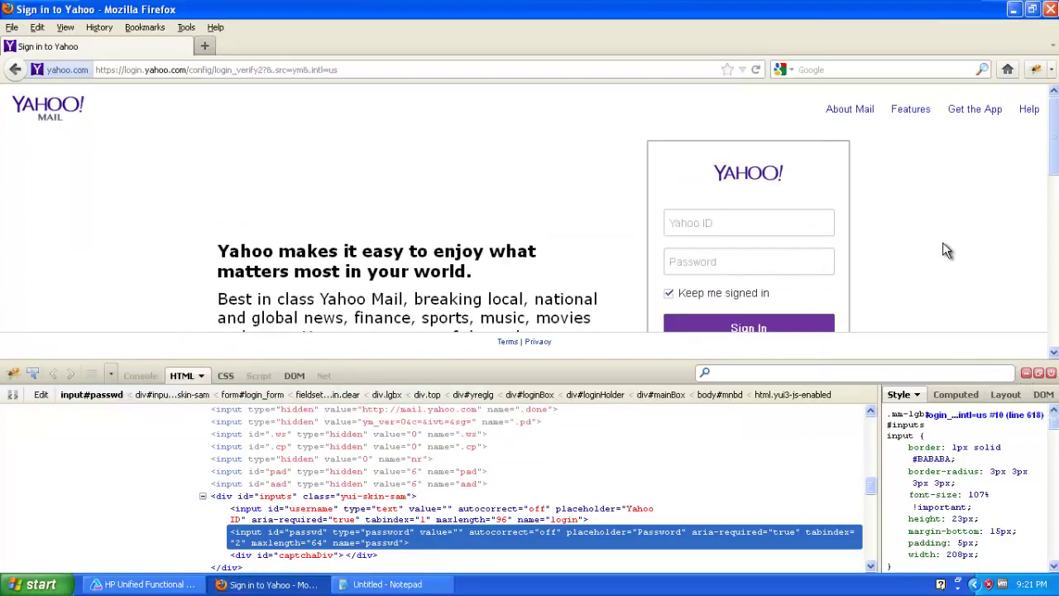
click(1025, 373)
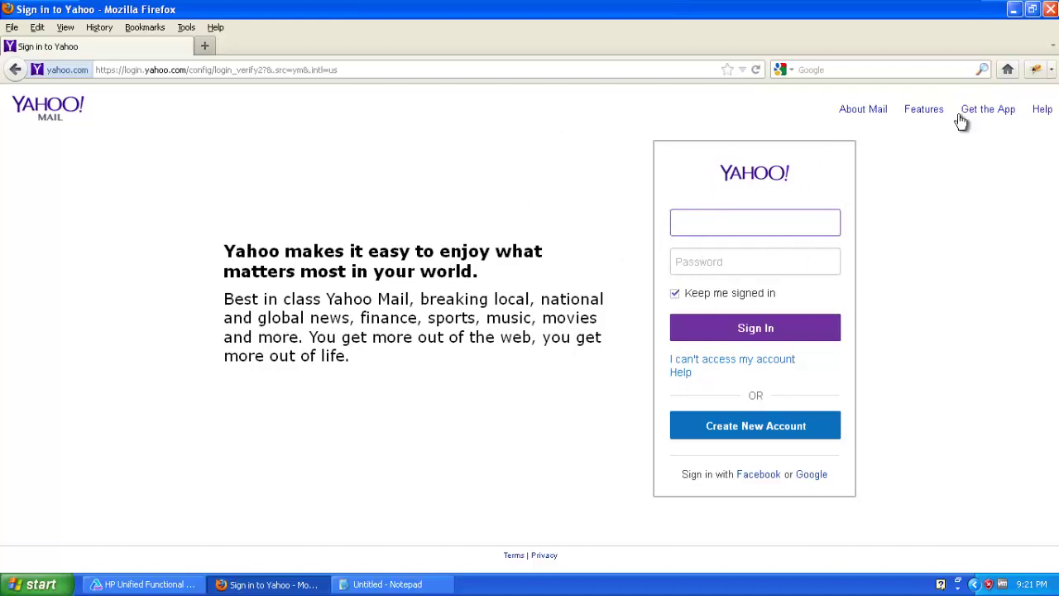
click(1014, 10)
Create a new GUI test GUITest3, open its Action1 script, and expand it in Solution Explorer.
click(145, 584)
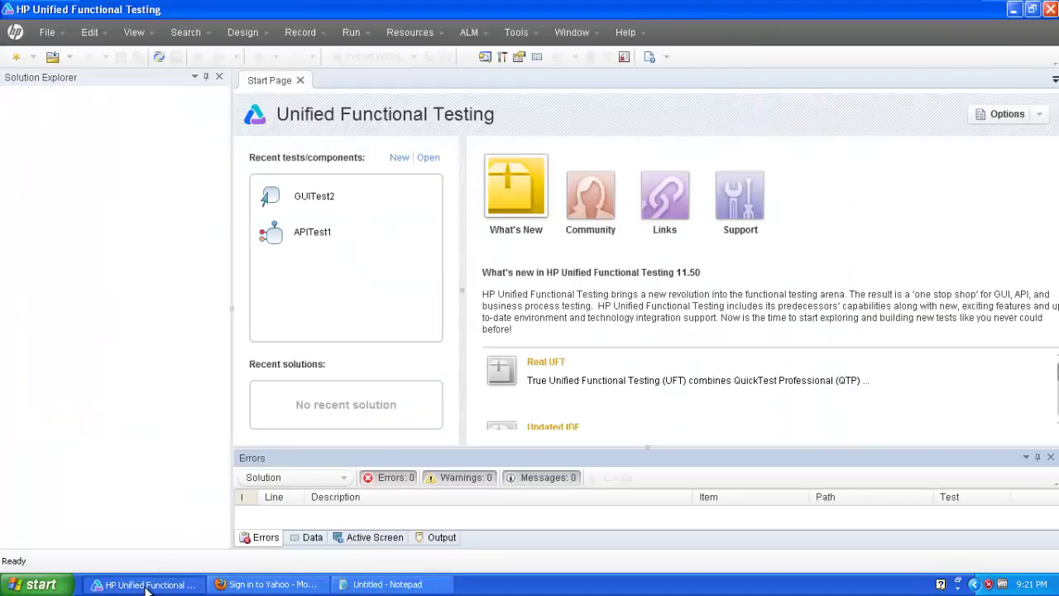
click(47, 32)
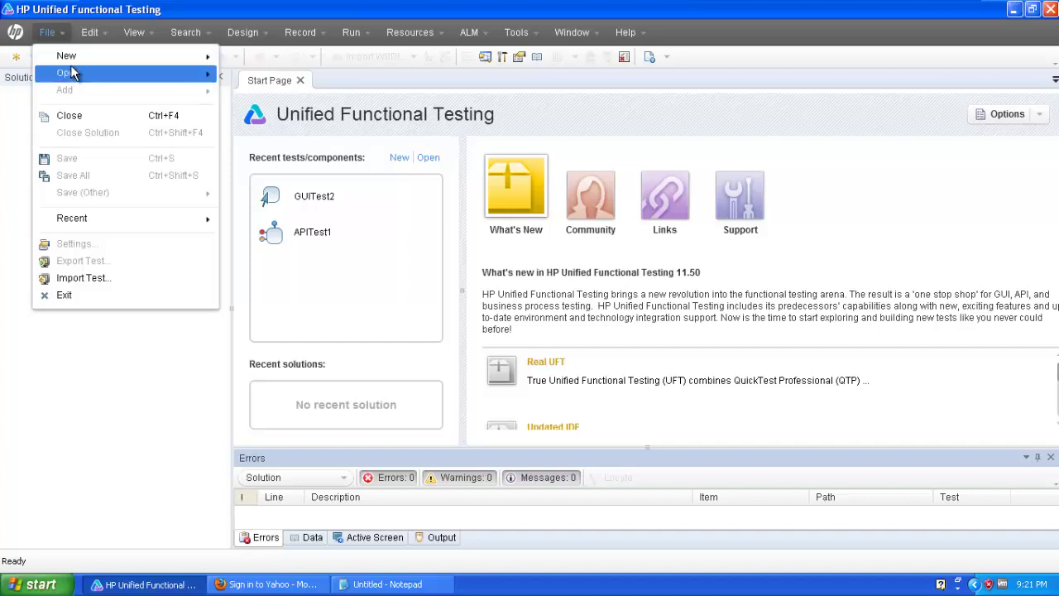
mouse_move(74, 56)
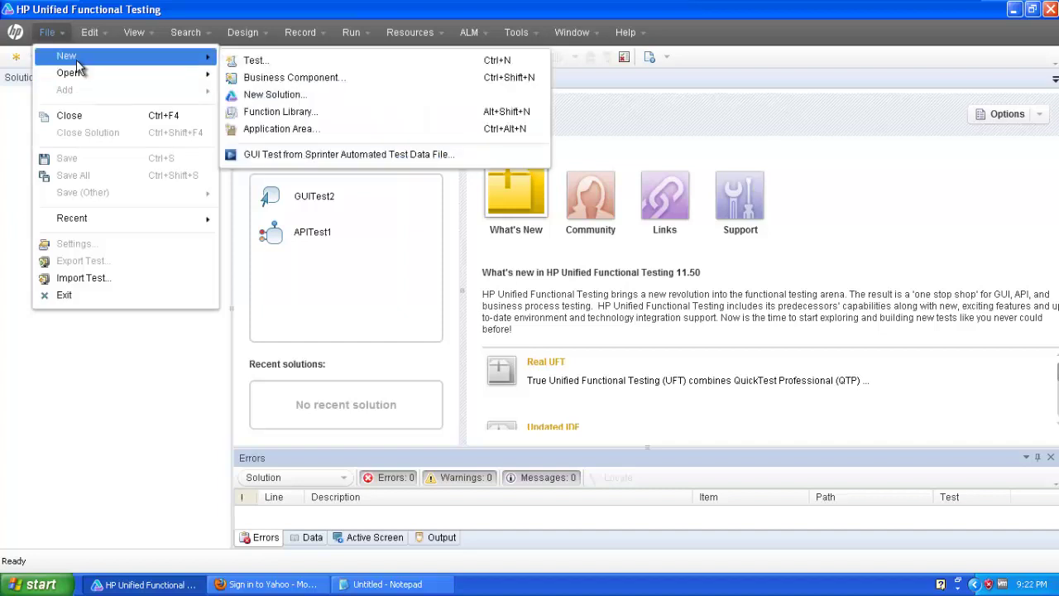
click(257, 61)
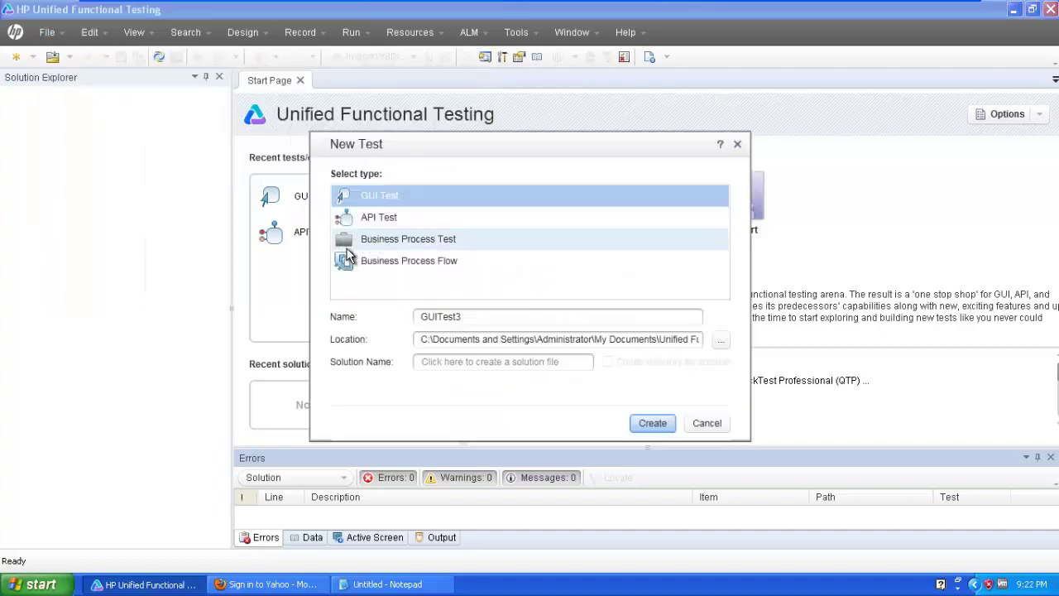
click(404, 198)
click(657, 425)
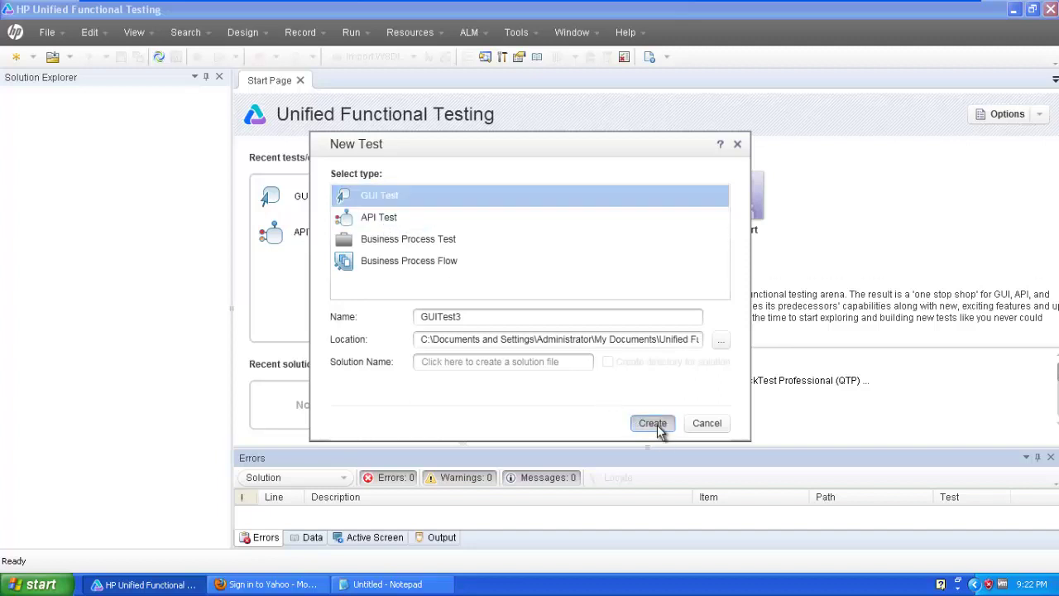
double_click(605, 222)
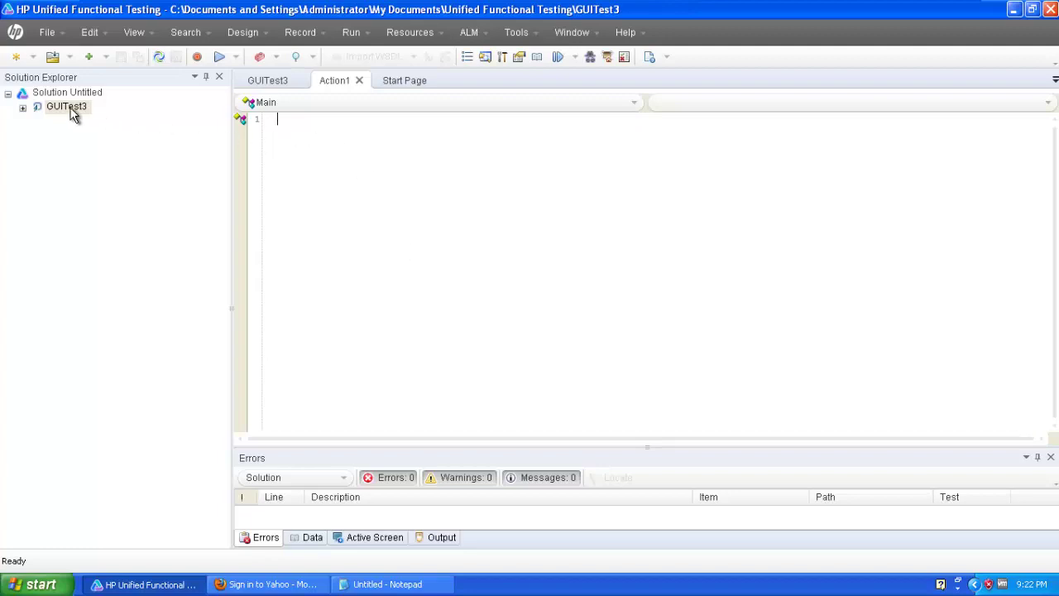
click(23, 108)
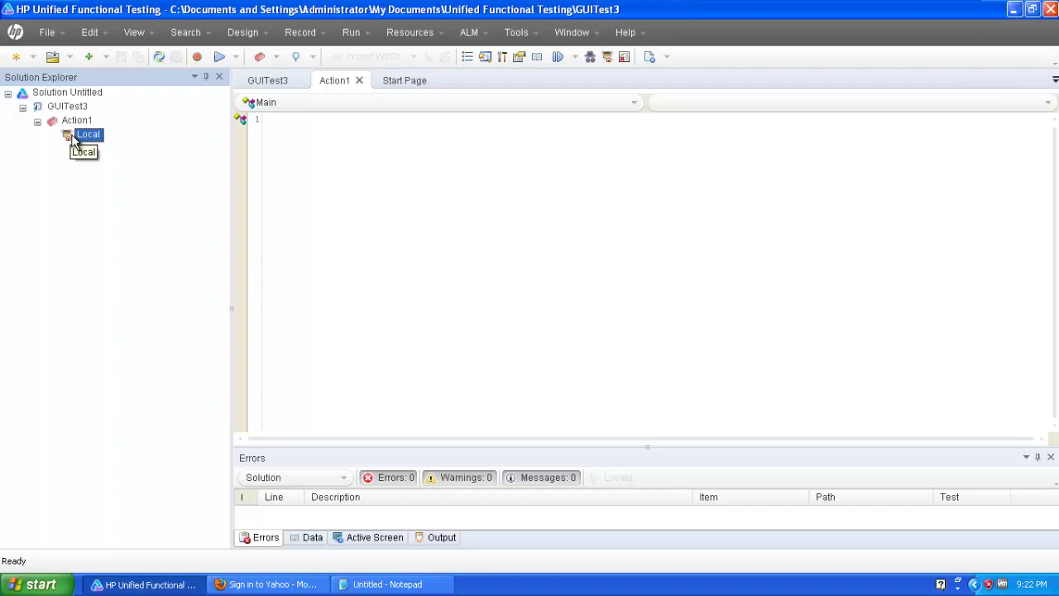
Open Action1's Local object repository and bring up Define New Test Object, checking the Yahoo page.
double_click(83, 135)
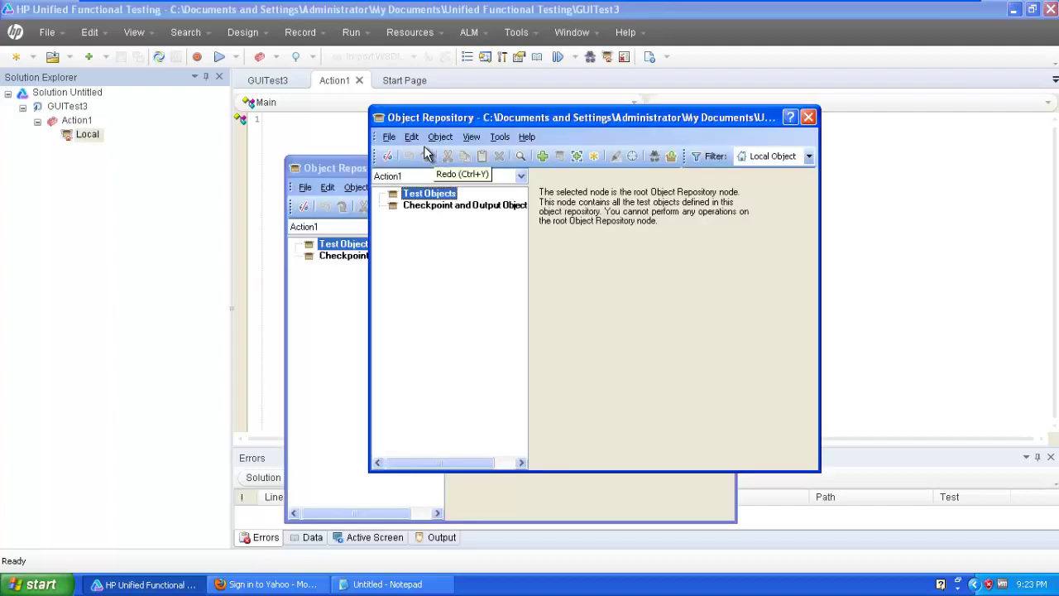
click(413, 138)
mouse_move(433, 138)
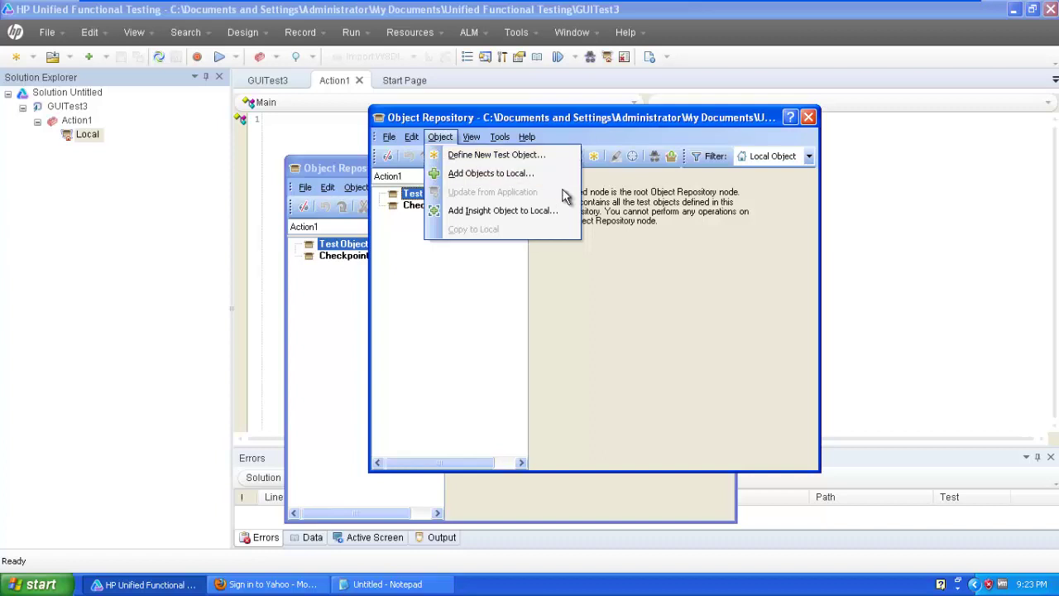
click(638, 286)
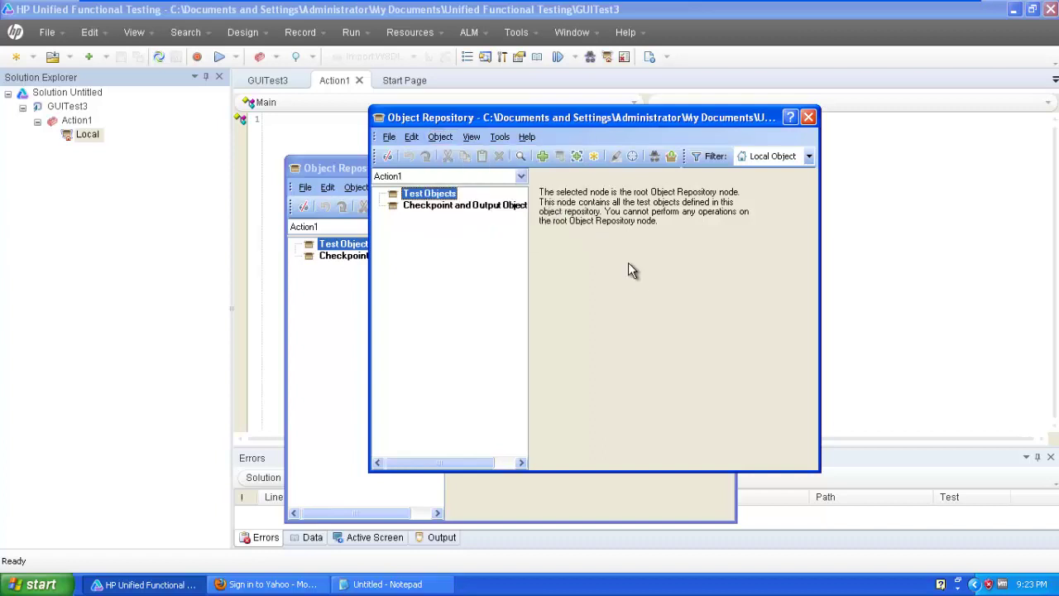
click(595, 157)
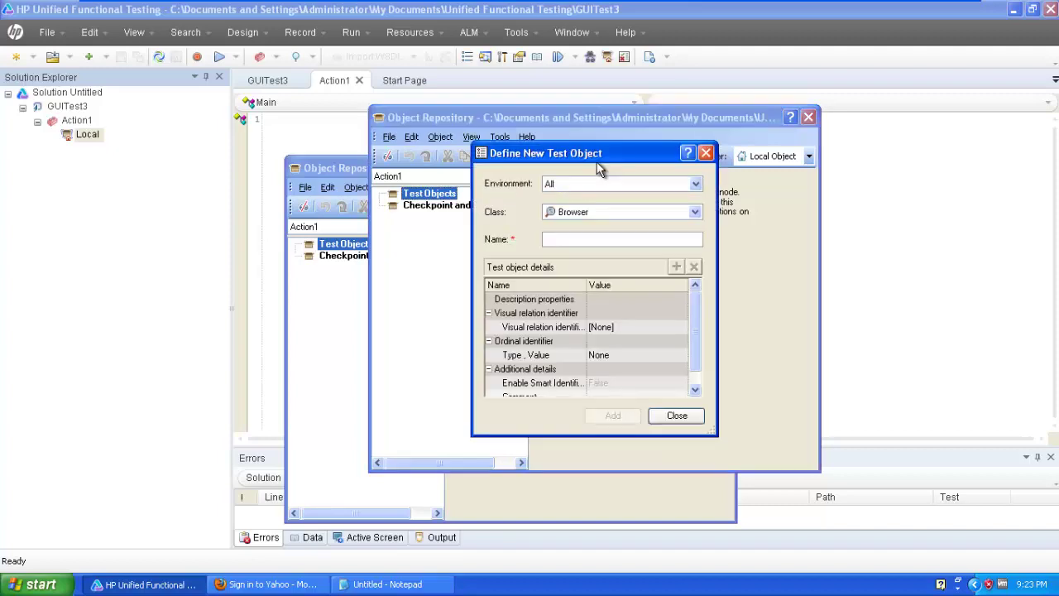
drag(597, 161, 513, 143)
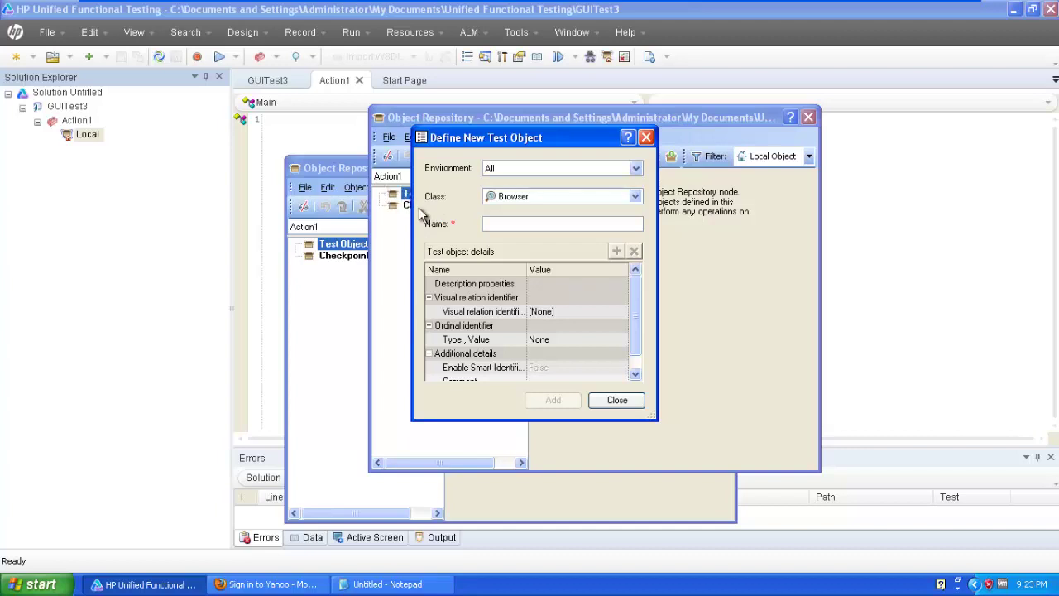
click(269, 584)
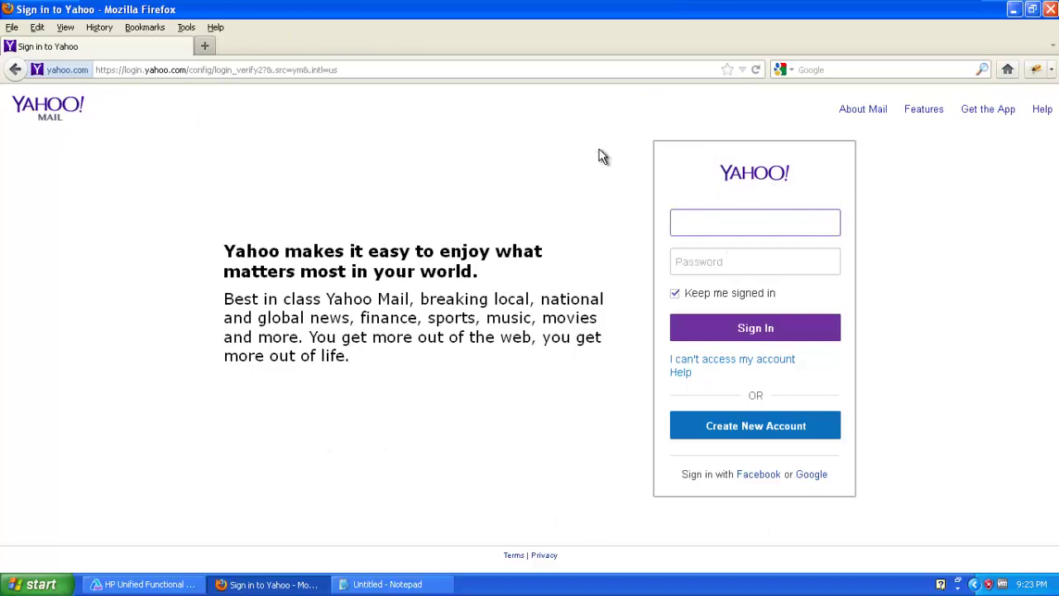
click(141, 584)
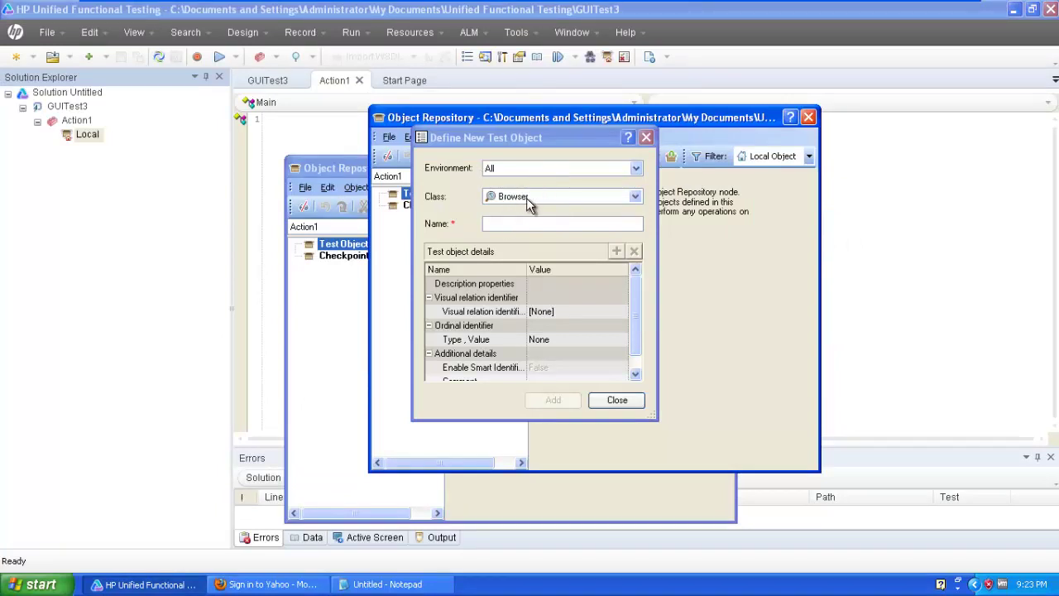
Name a Browser-class test object and add it to the repository.
click(520, 224)
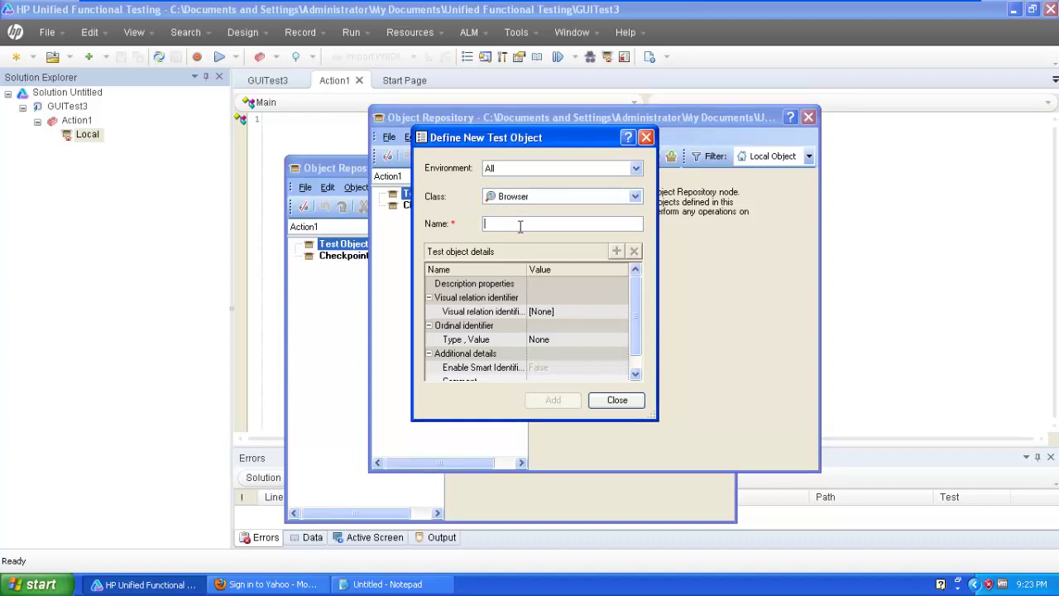
text(Browser)
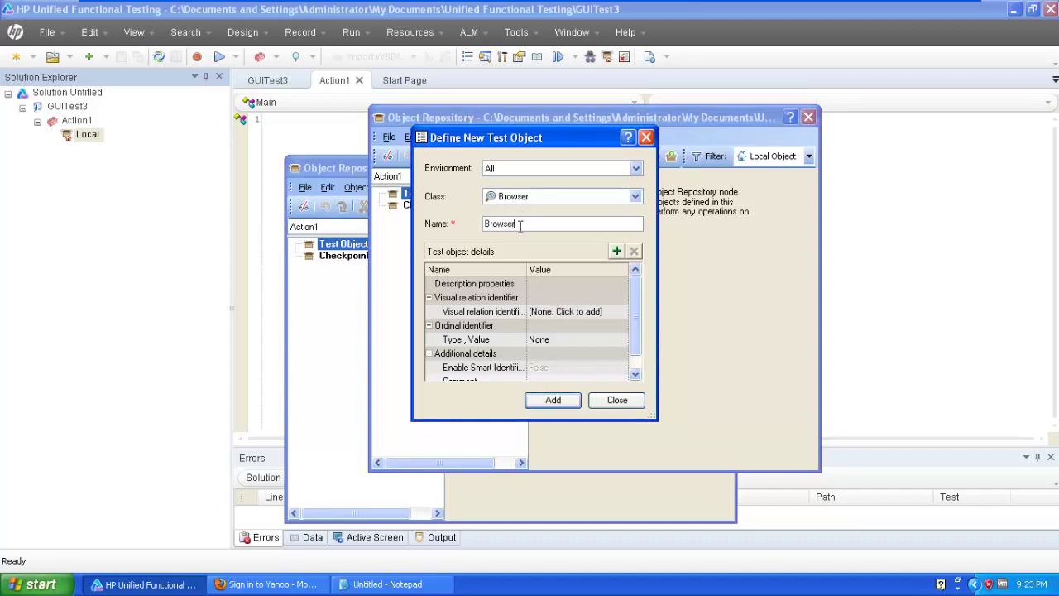
click(566, 400)
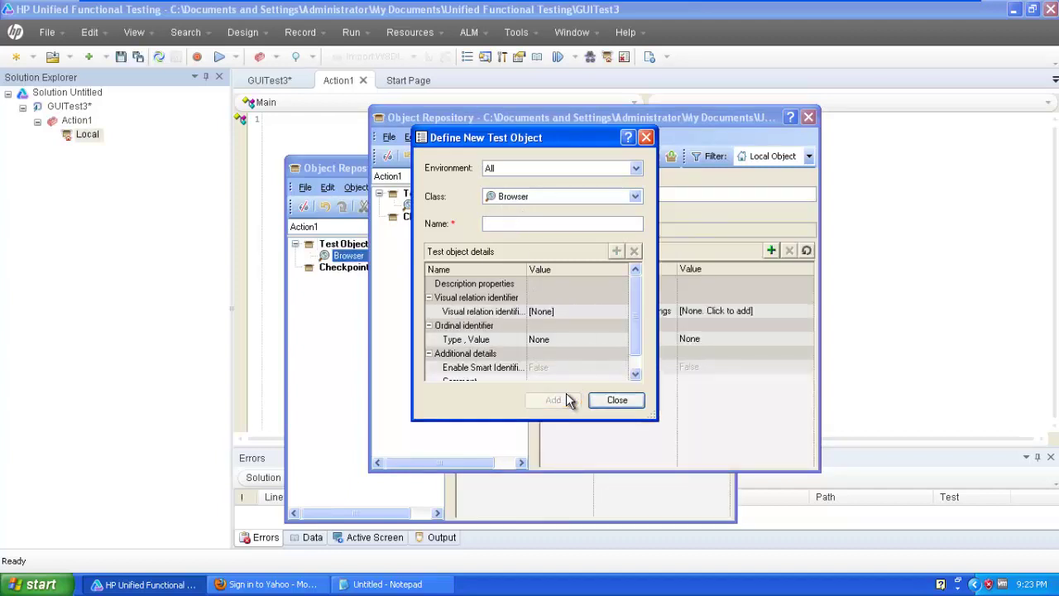
Add a Page-class test object named for the Yahoo Mail page.
click(539, 198)
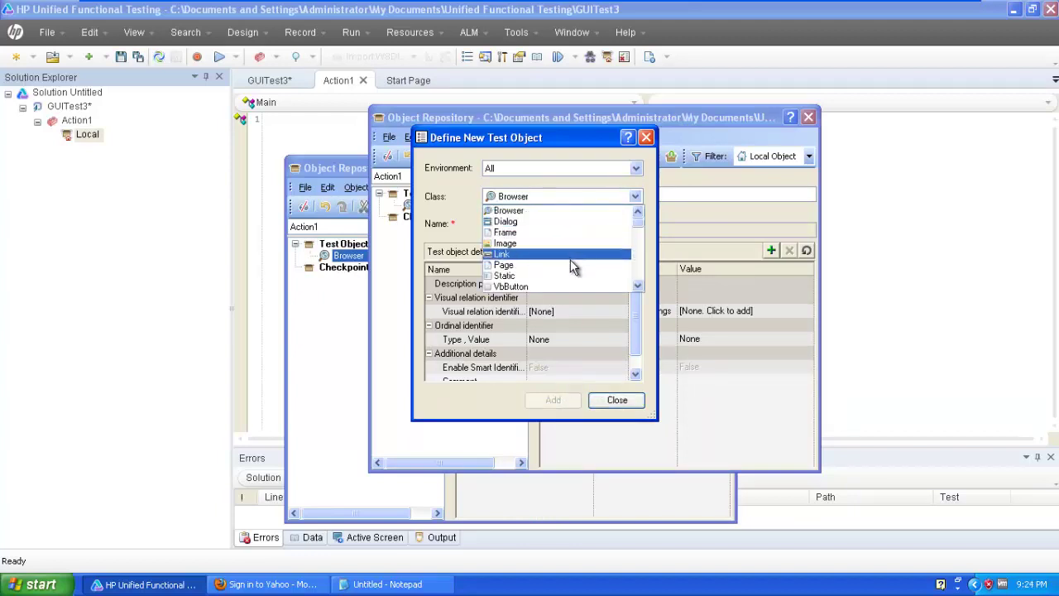
click(570, 264)
click(544, 220)
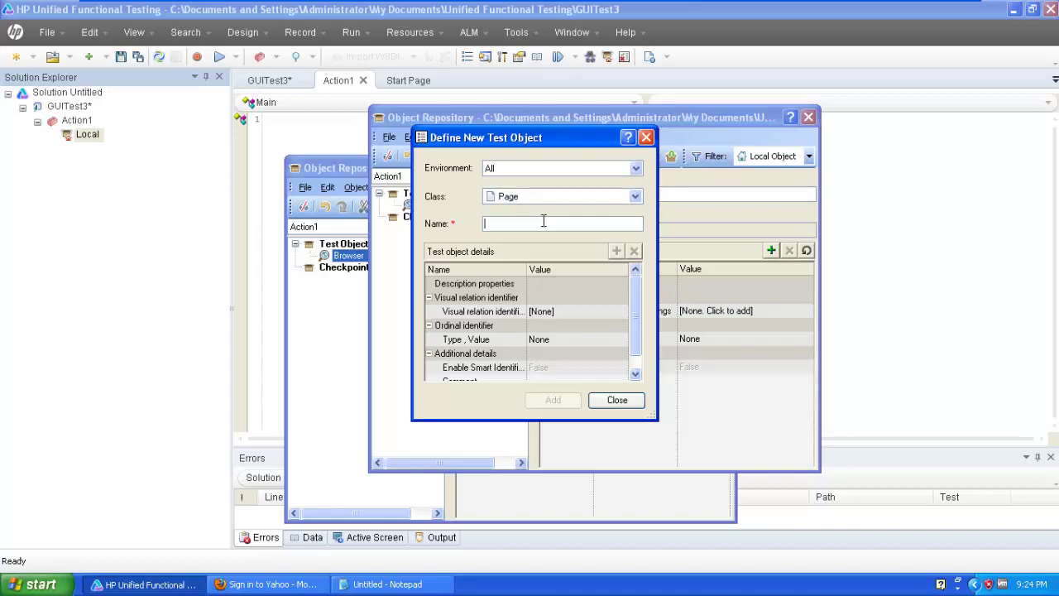
text(YahooMailPage)
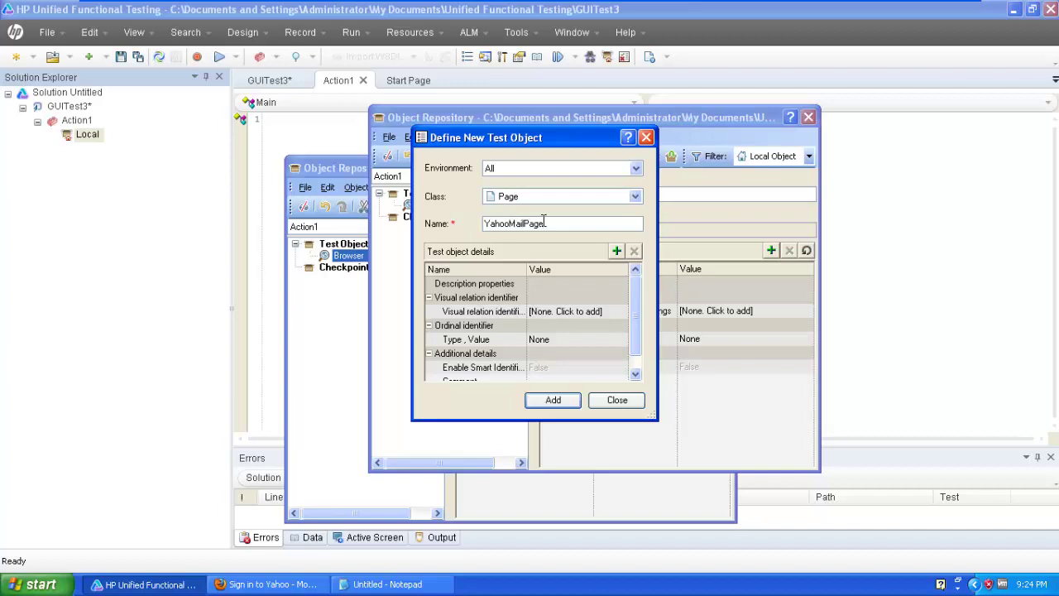
click(555, 400)
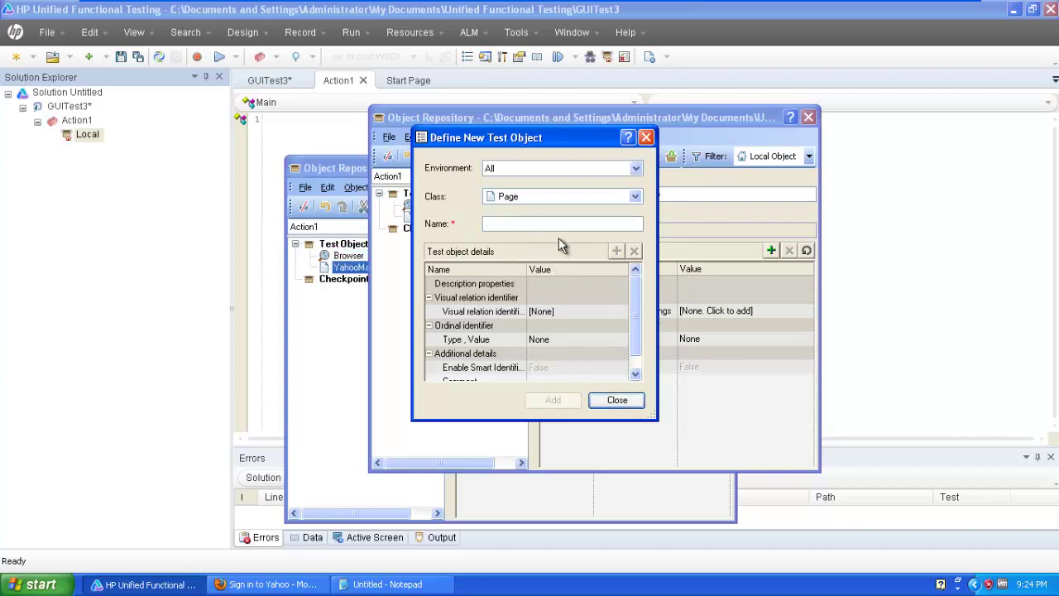
Start a WebEdit-class test object named Username.
click(571, 199)
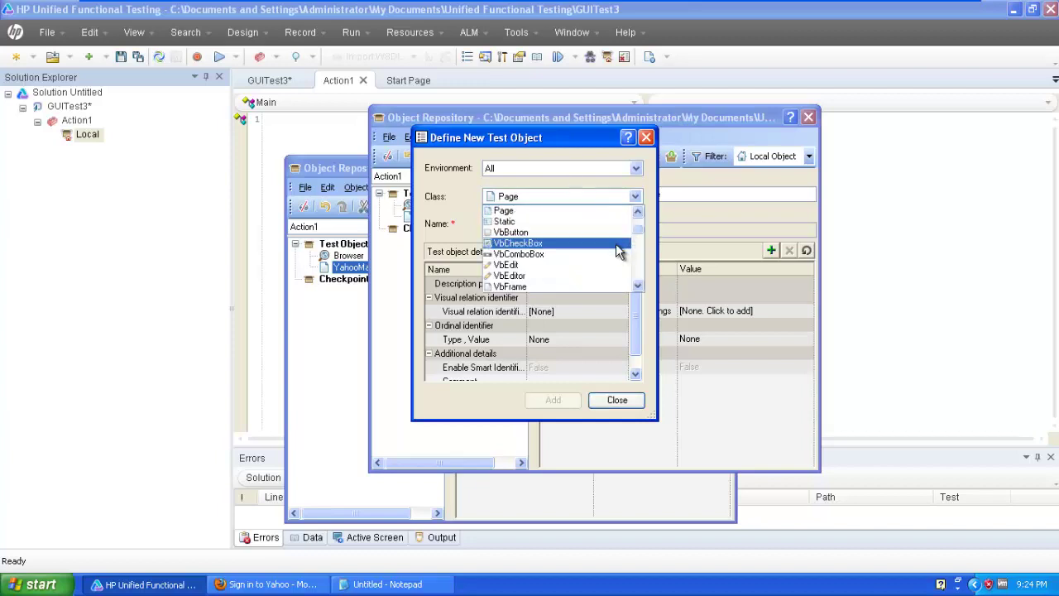
click(637, 285)
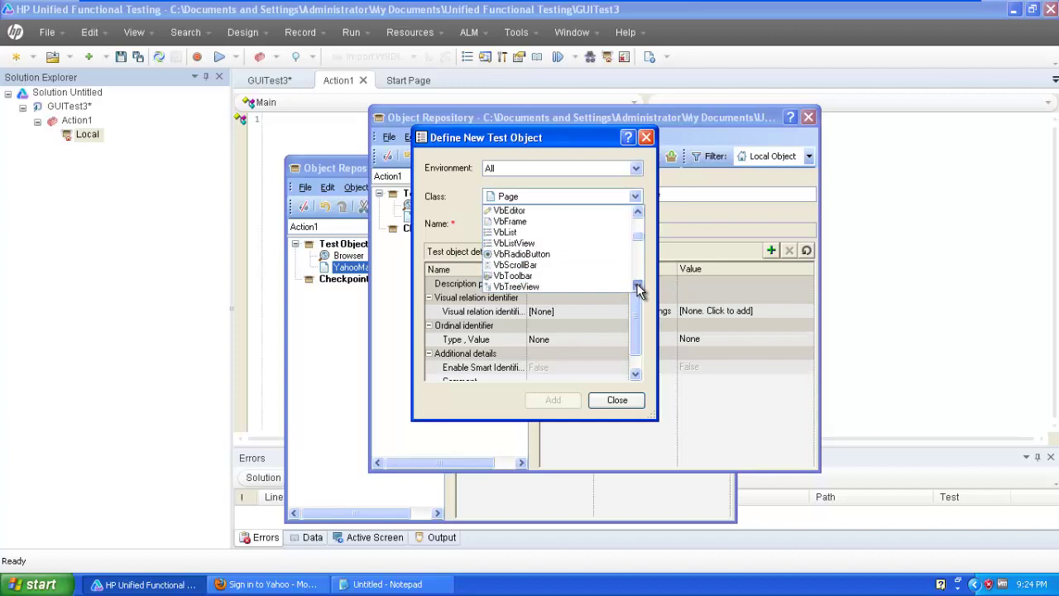
click(636, 285)
click(637, 286)
click(637, 285)
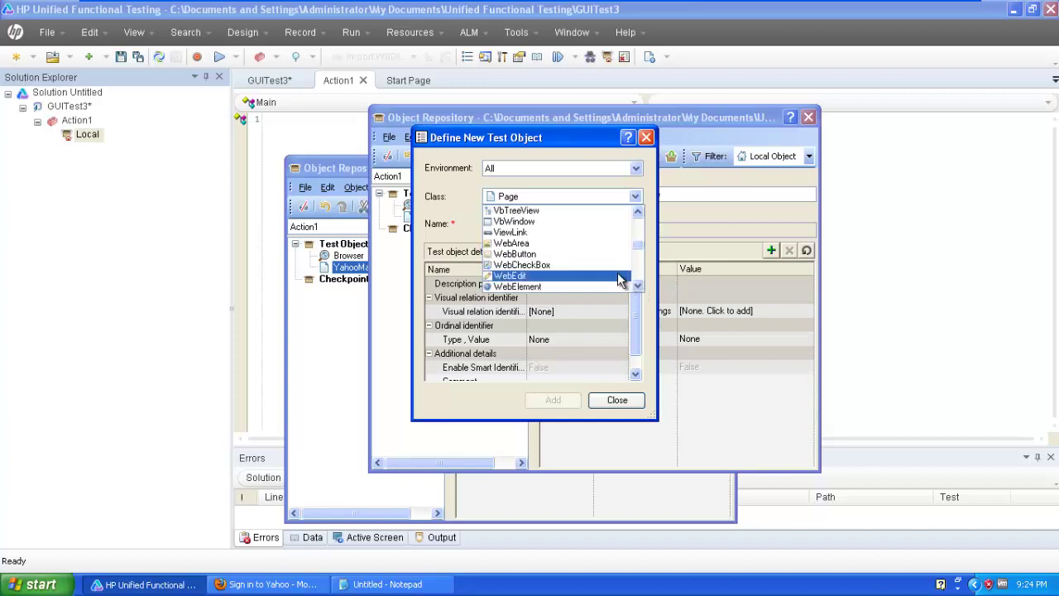
click(619, 280)
click(551, 222)
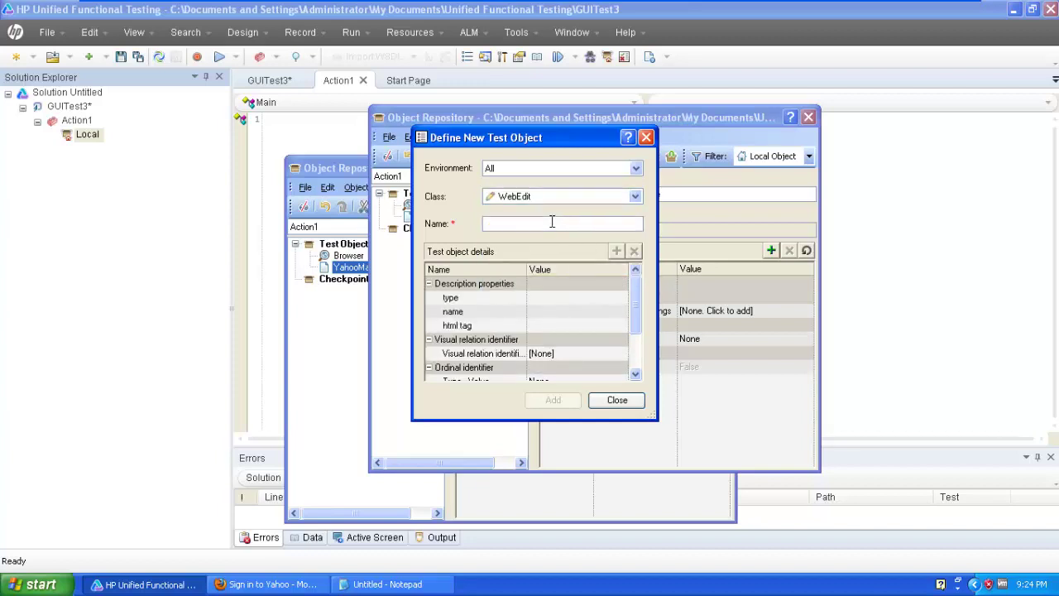
text(Userna)
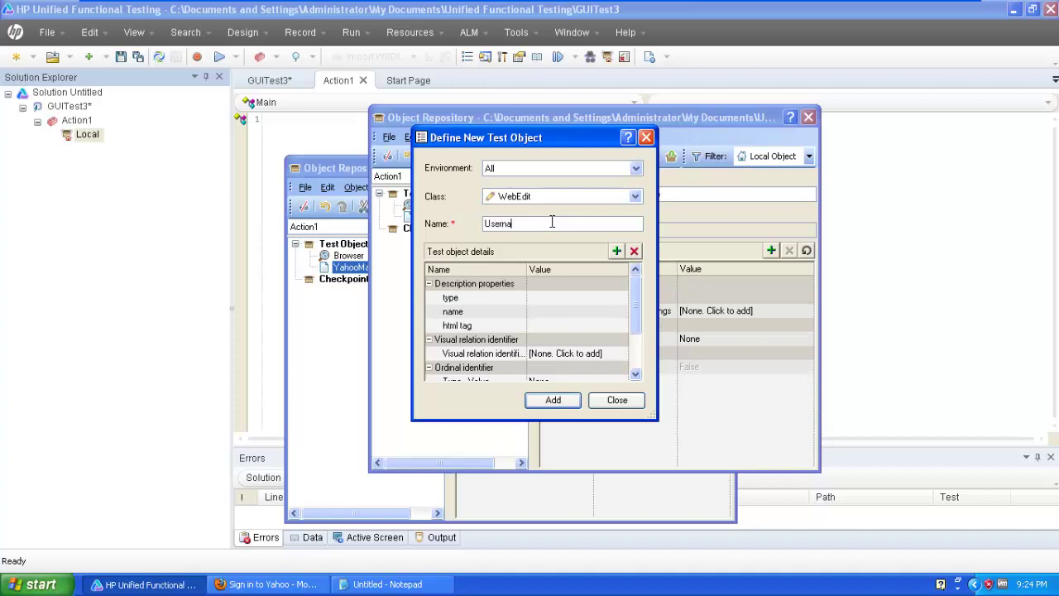
text(me)
Replace Username's type, name and html tag properties with html id, then view the Notepad notes.
click(507, 299)
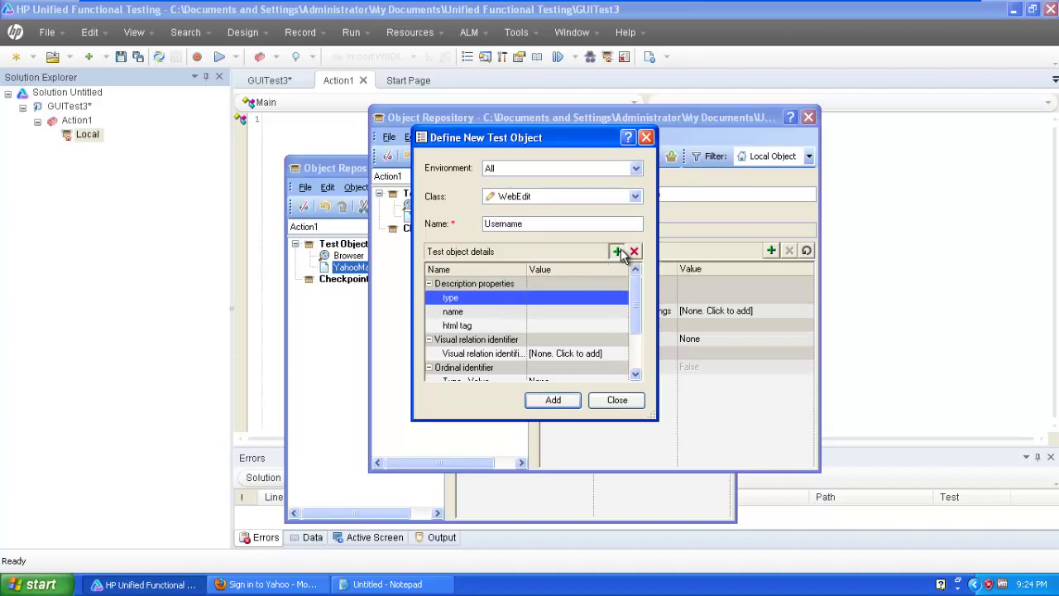
click(617, 252)
click(607, 303)
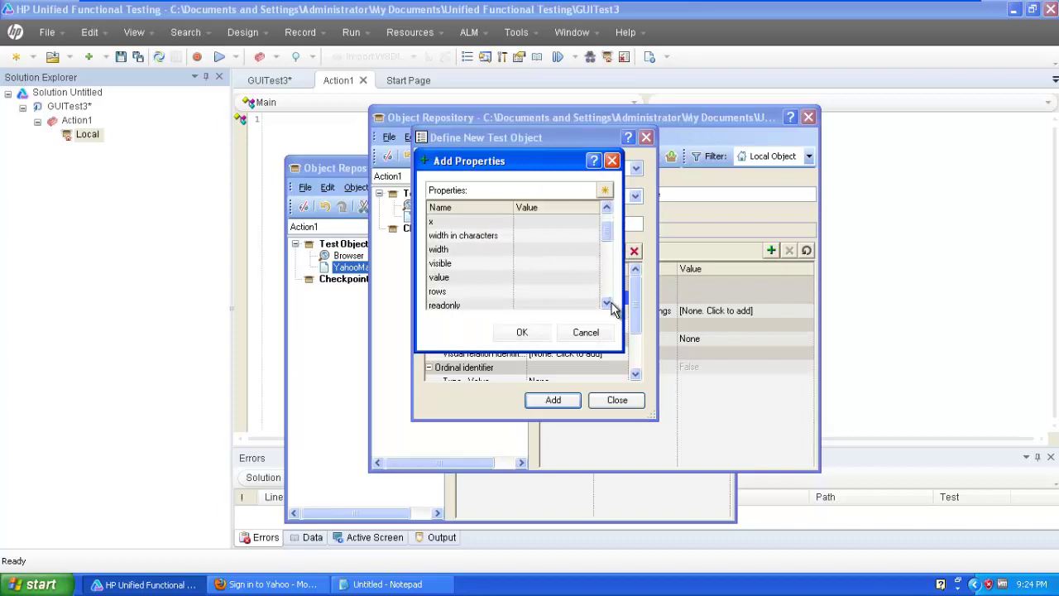
click(607, 304)
click(607, 303)
click(607, 303)
click(609, 304)
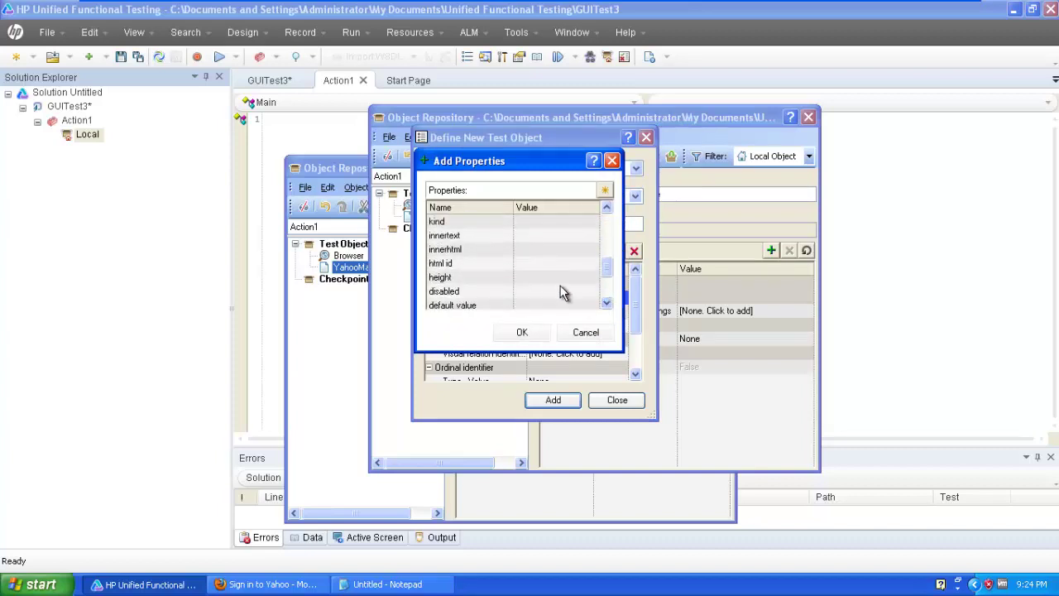
click(544, 265)
click(532, 331)
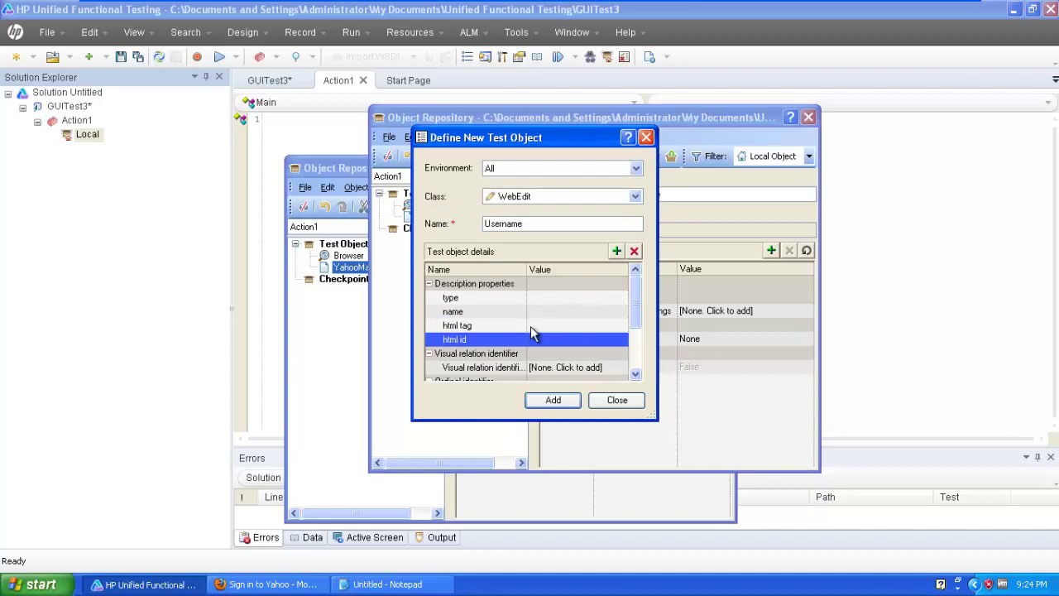
click(531, 326)
click(634, 252)
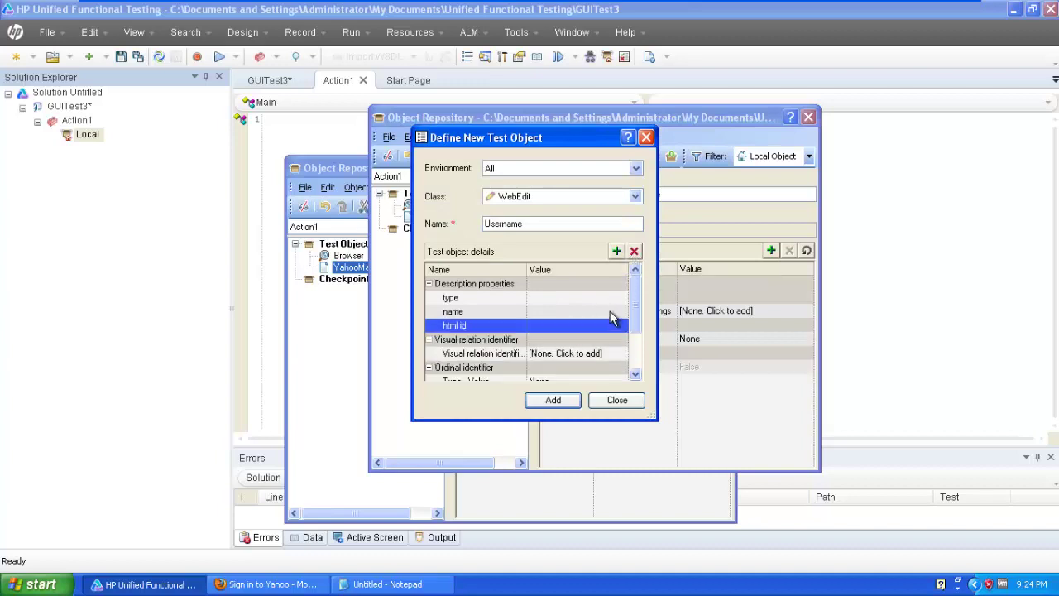
click(617, 311)
click(633, 252)
click(633, 252)
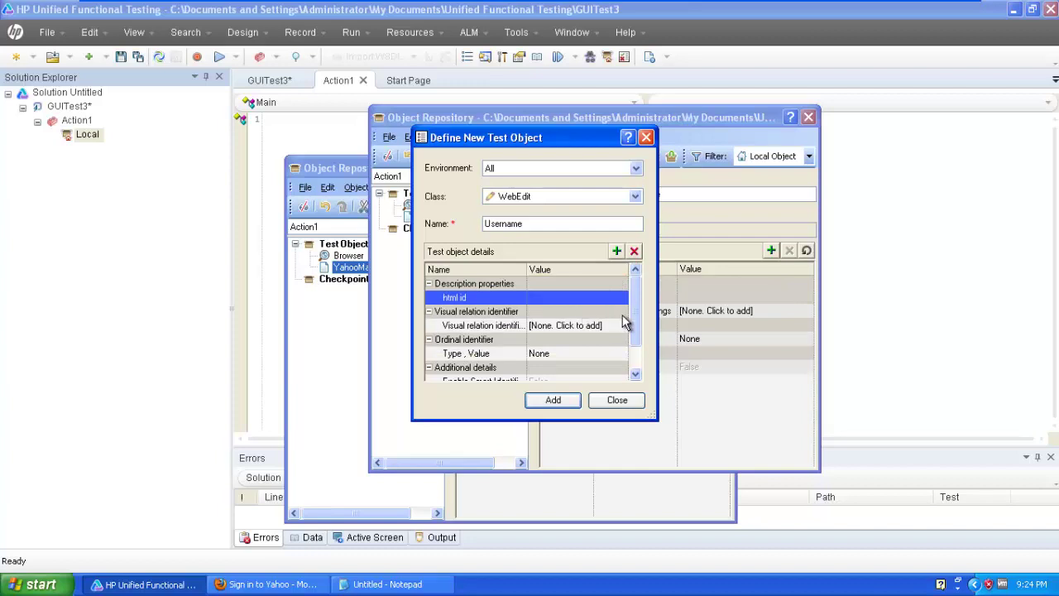
click(584, 298)
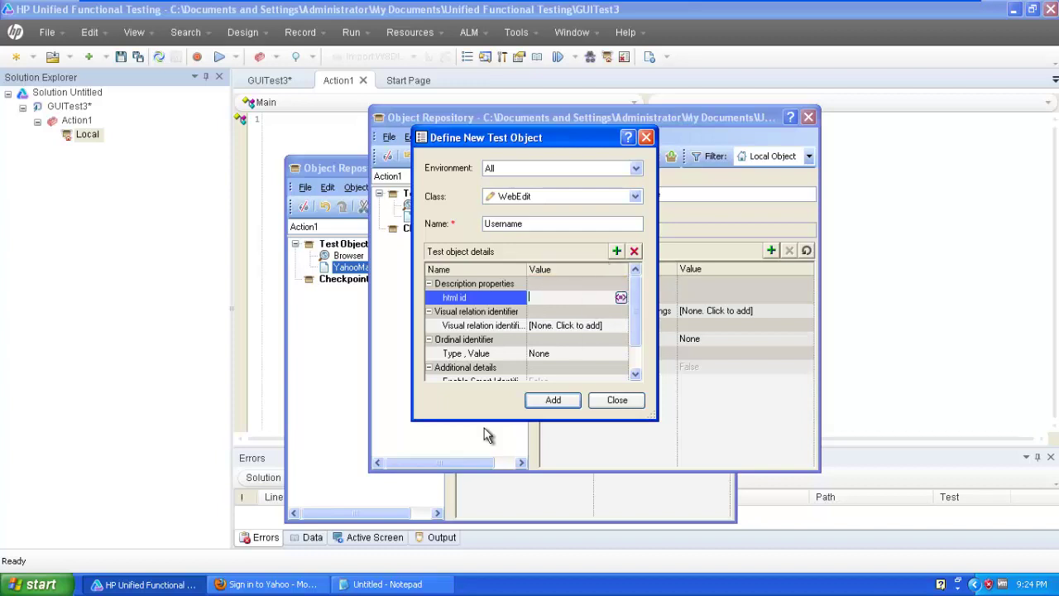
click(387, 584)
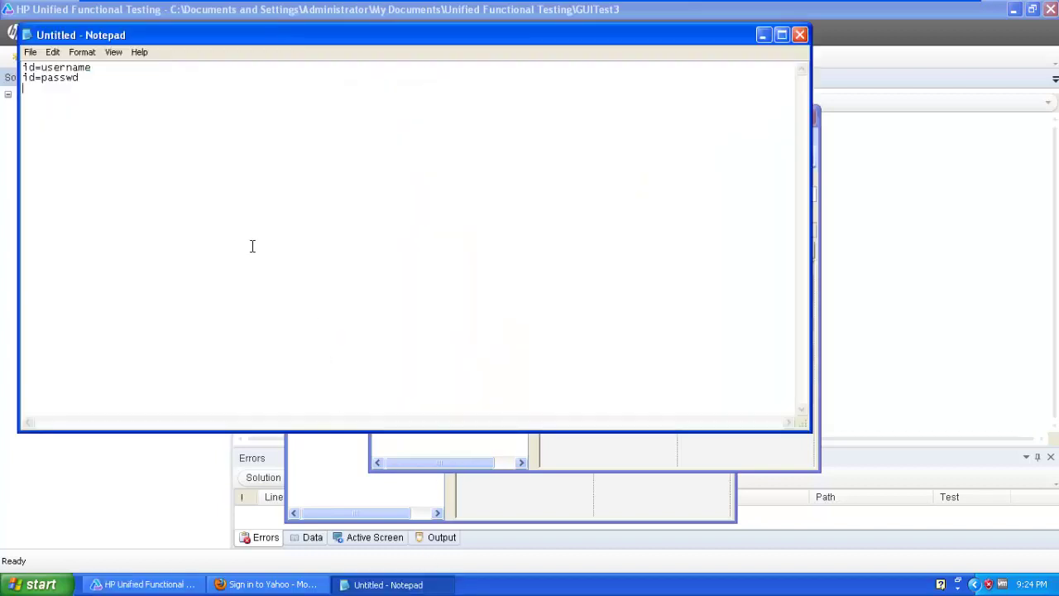
Copy 'username' from the Notepad notes into the clipboard for the html id Value cell.
double_click(72, 66)
click(48, 67)
drag(41, 67, 96, 66)
key(ctrl+c)
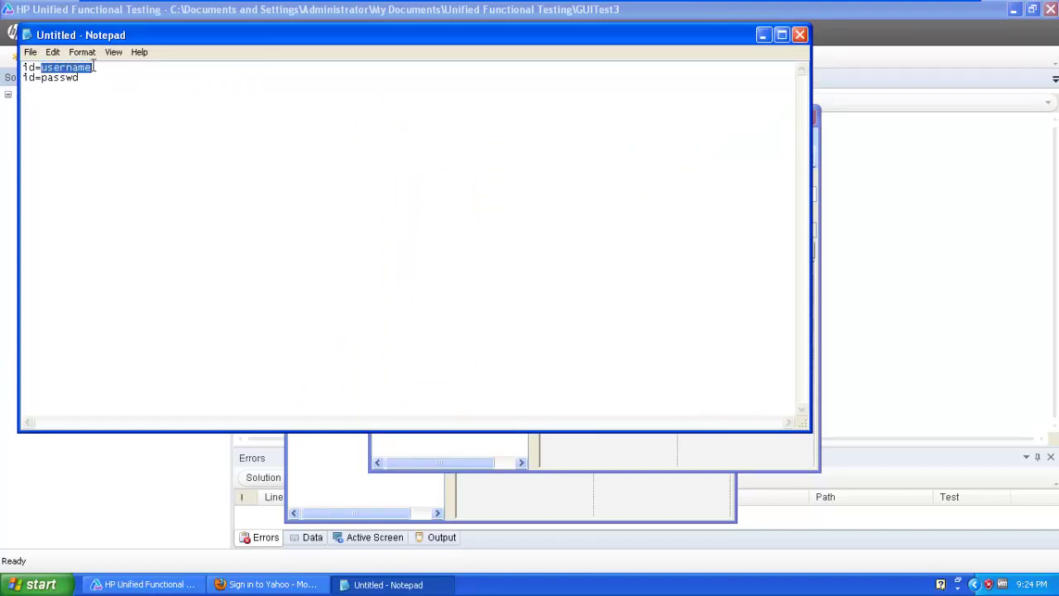
click(762, 34)
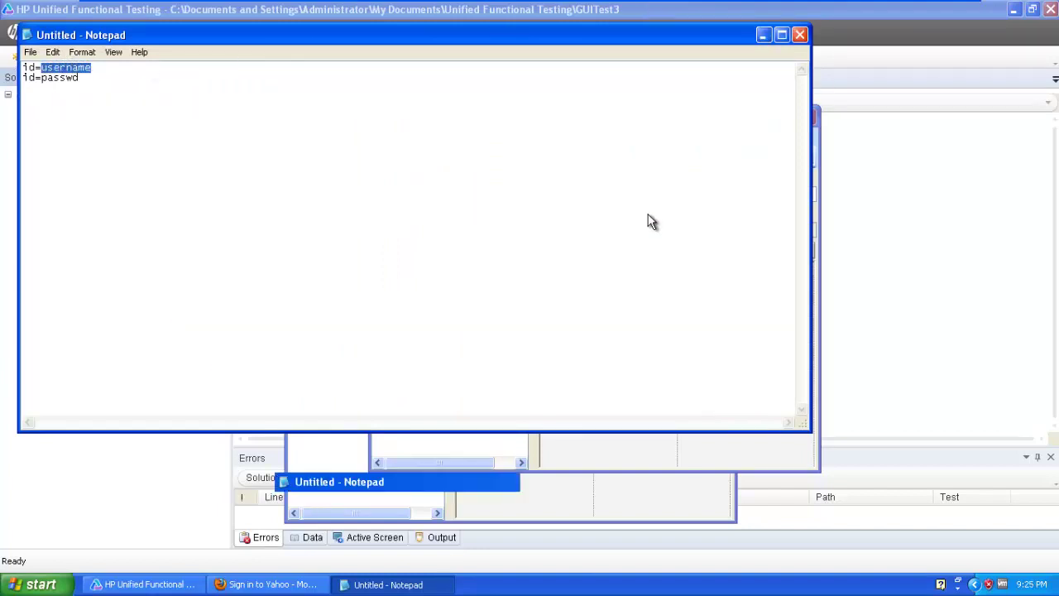
click(571, 298)
Paste username as the html id value and add the Username test object.
key(ctrl+v)
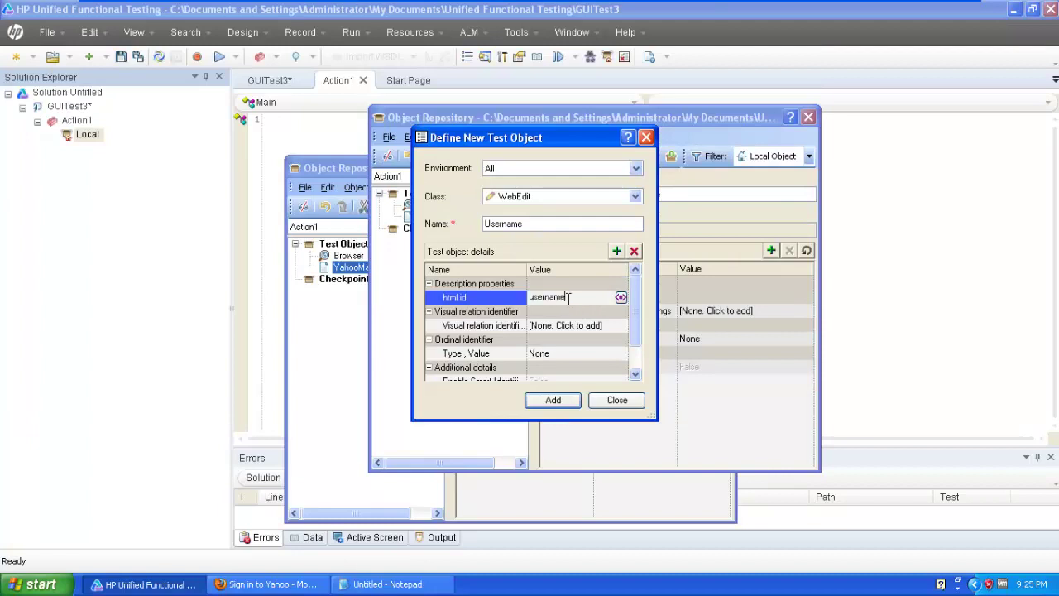
click(553, 400)
click(551, 403)
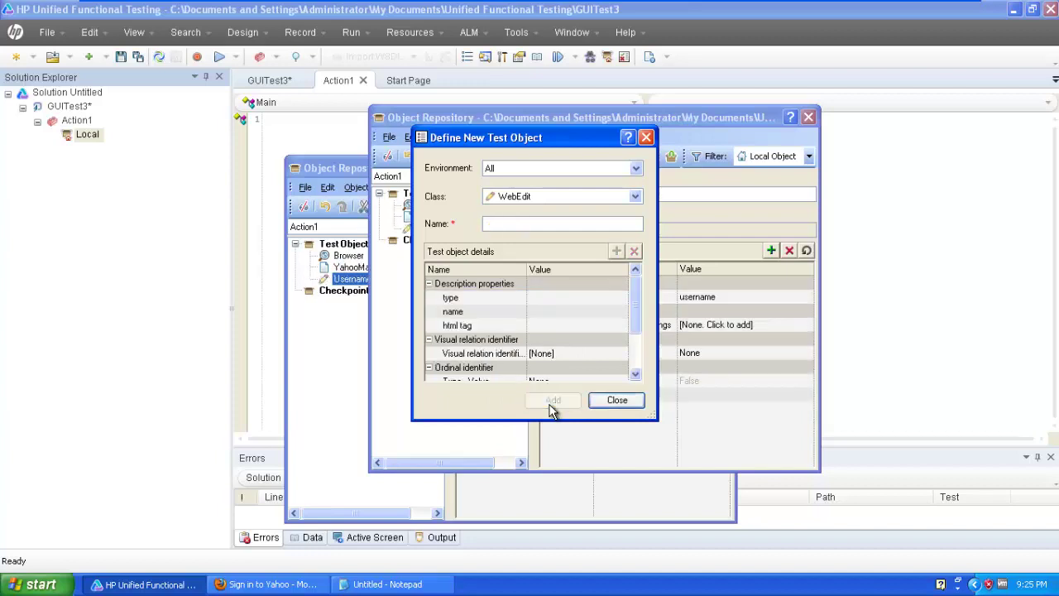
Define a WebEdit object named Password, swapping type, name and html tag for html id.
click(541, 223)
text(Pas)
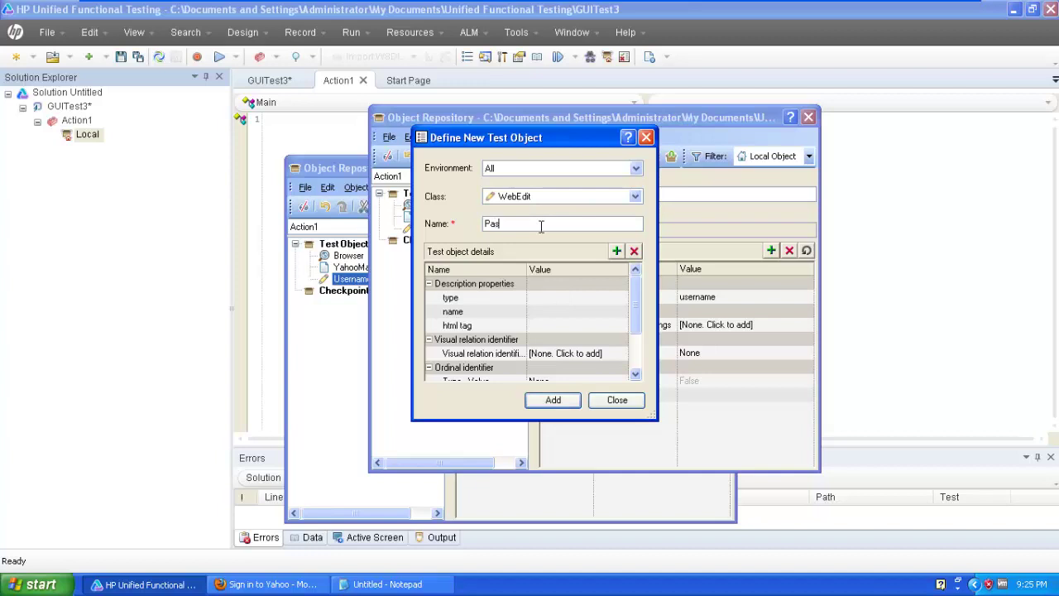
text(sword)
click(569, 298)
click(634, 251)
click(634, 251)
click(633, 250)
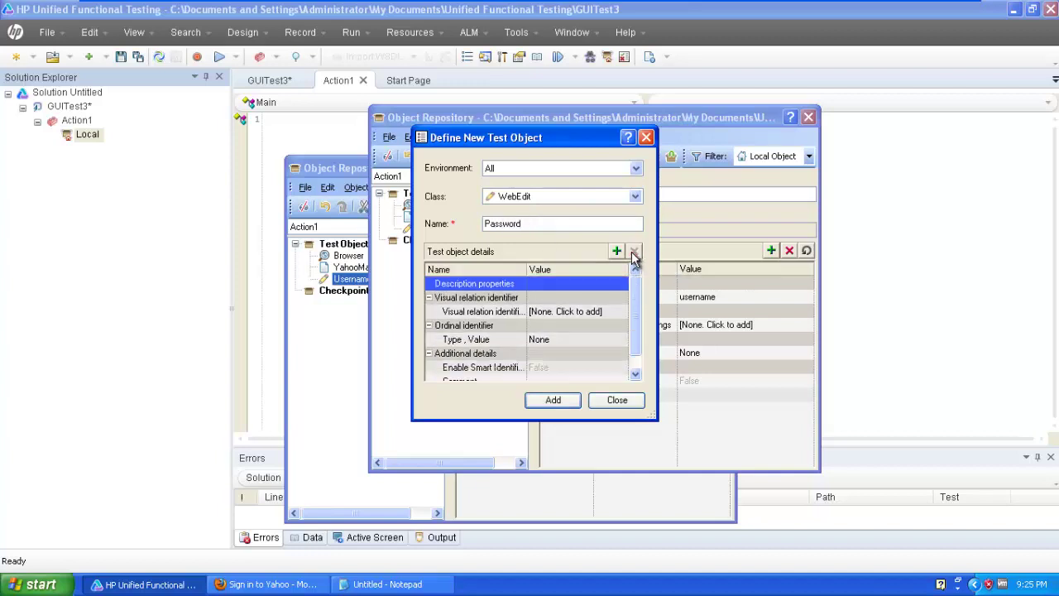
click(616, 251)
scroll(608, 306, down, 10)
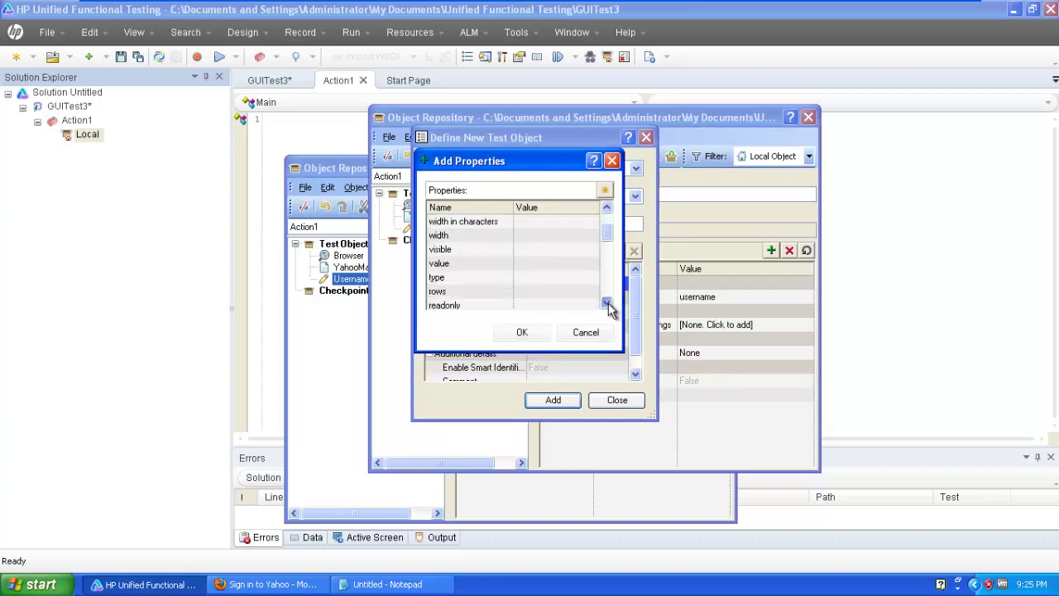
click(608, 304)
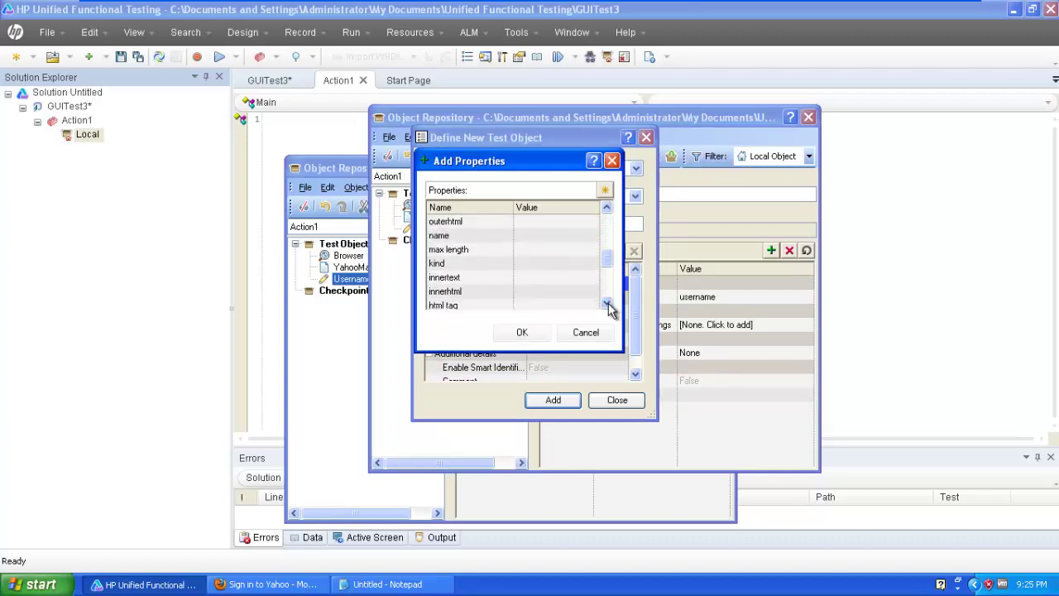
click(608, 303)
click(608, 304)
click(555, 292)
click(528, 331)
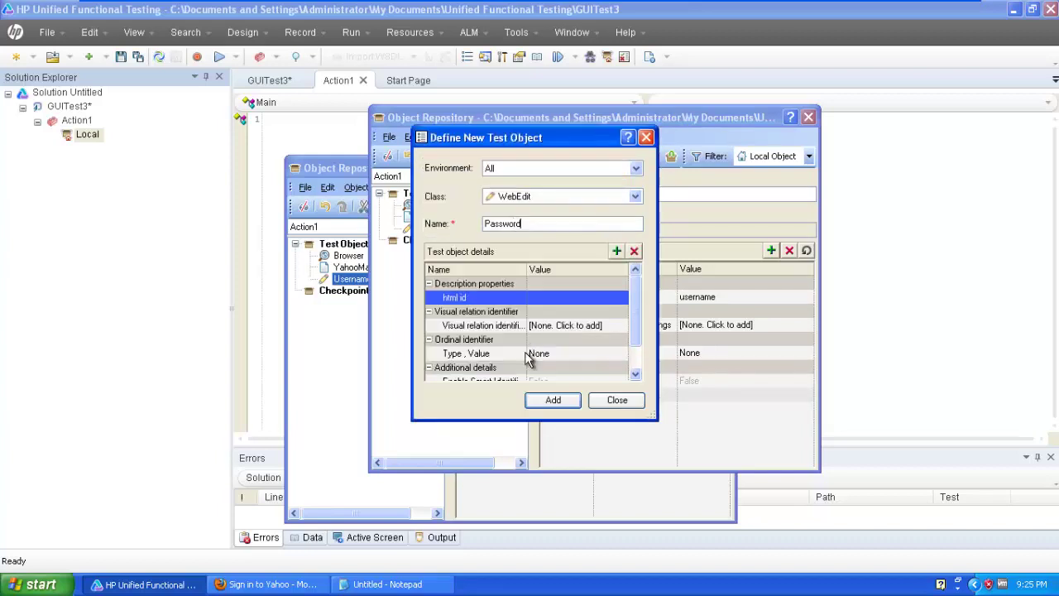
Copy 'passwd' from Notepad as Password's html id value and add the object.
click(385, 584)
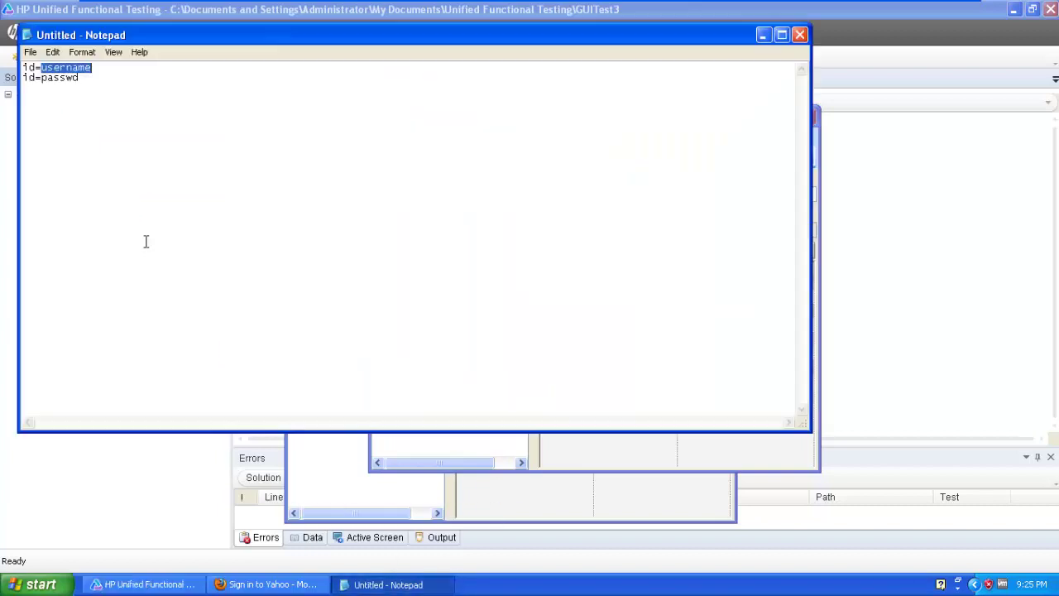
double_click(66, 79)
click(61, 80)
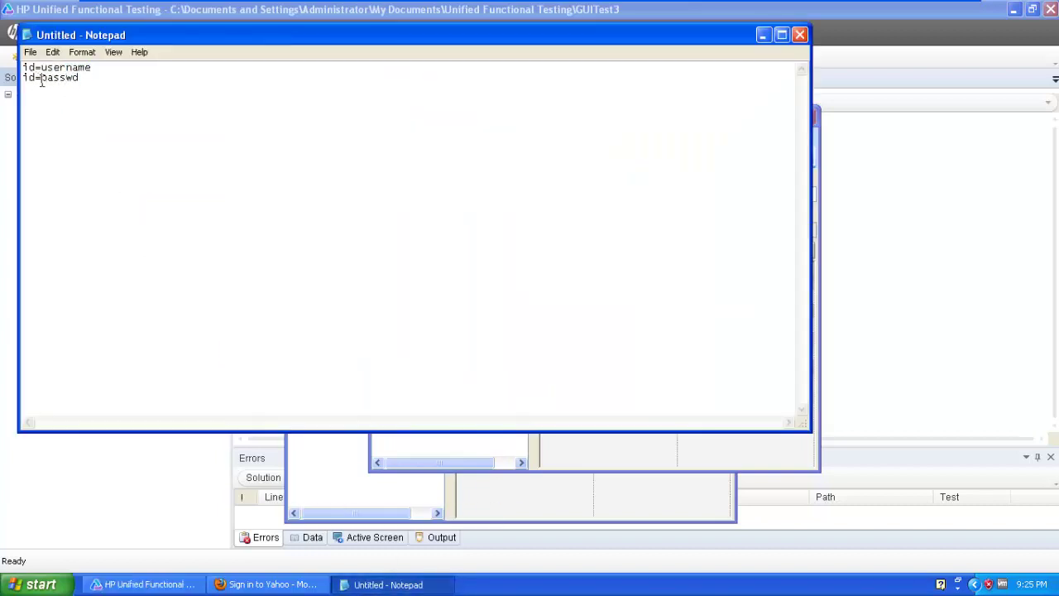
drag(40, 81, 79, 77)
key(ctrl+c)
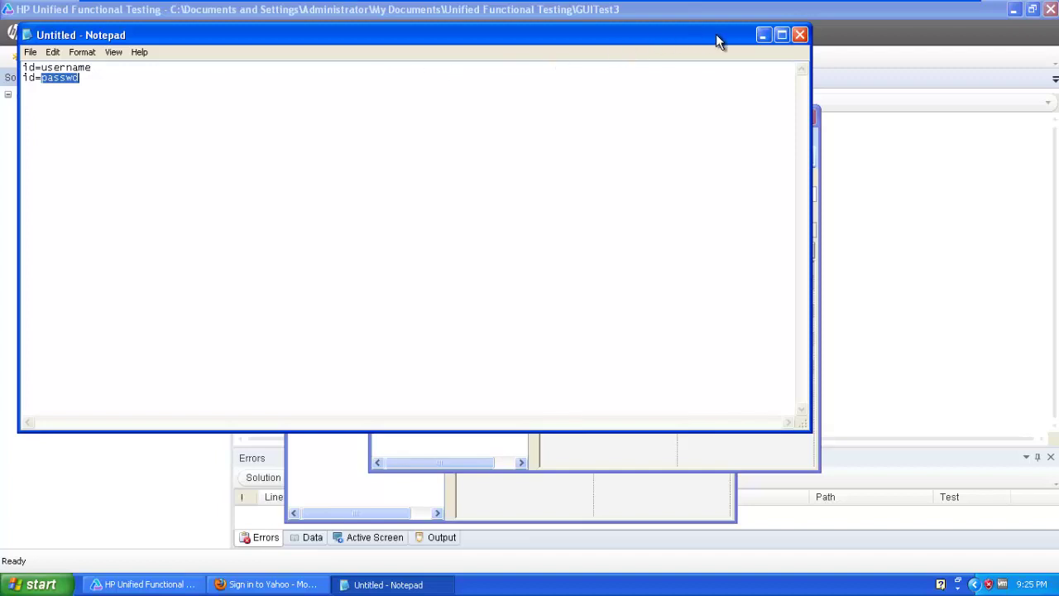
click(763, 35)
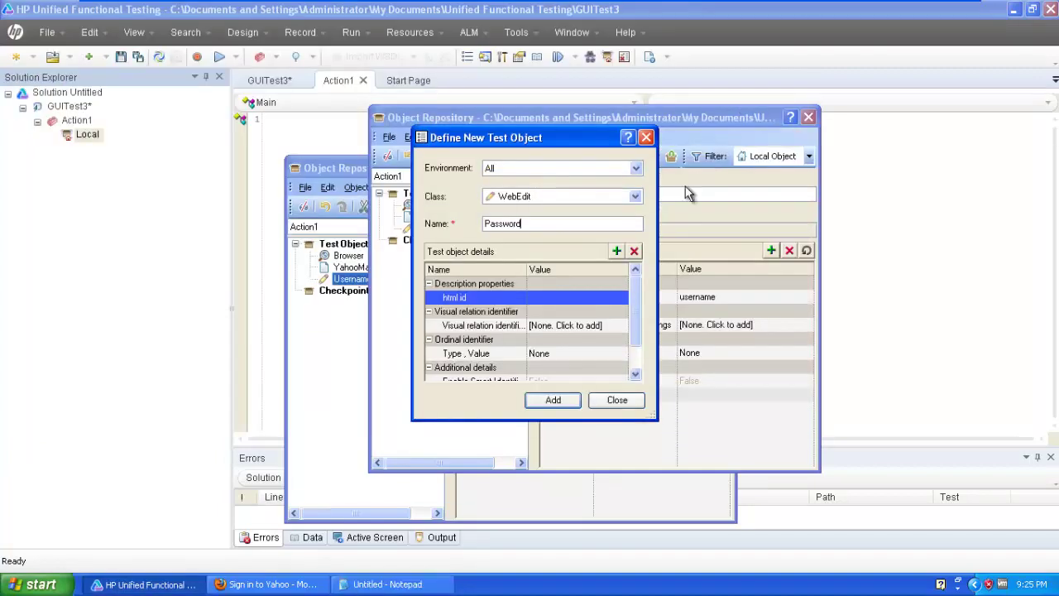
click(581, 299)
key(ctrl+v)
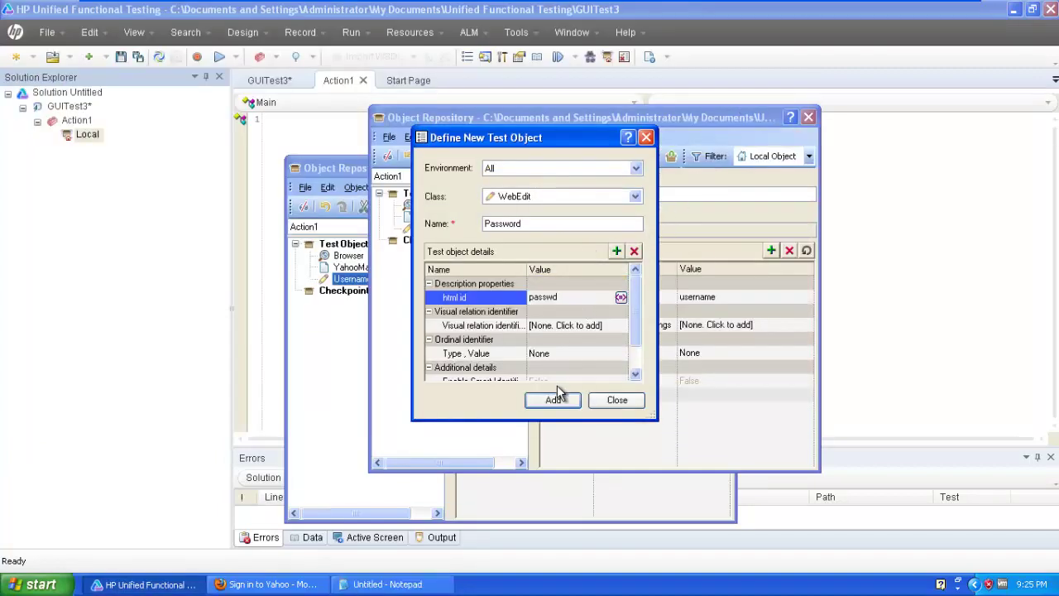
click(554, 400)
Close the definition dialog and nest YahooMailPage under Browser, with Password and Username beneath it.
click(616, 400)
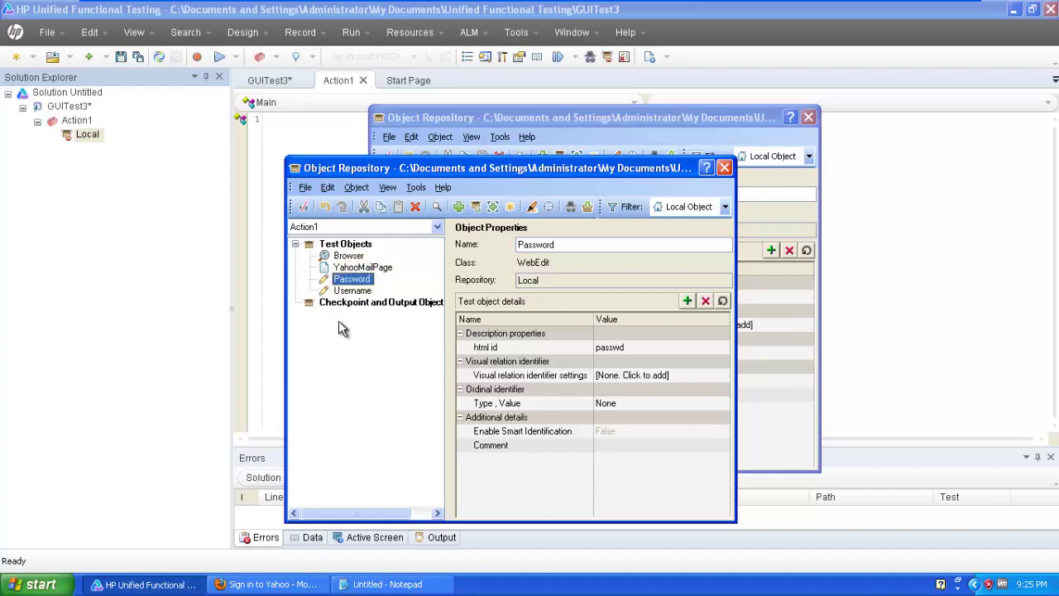
click(358, 270)
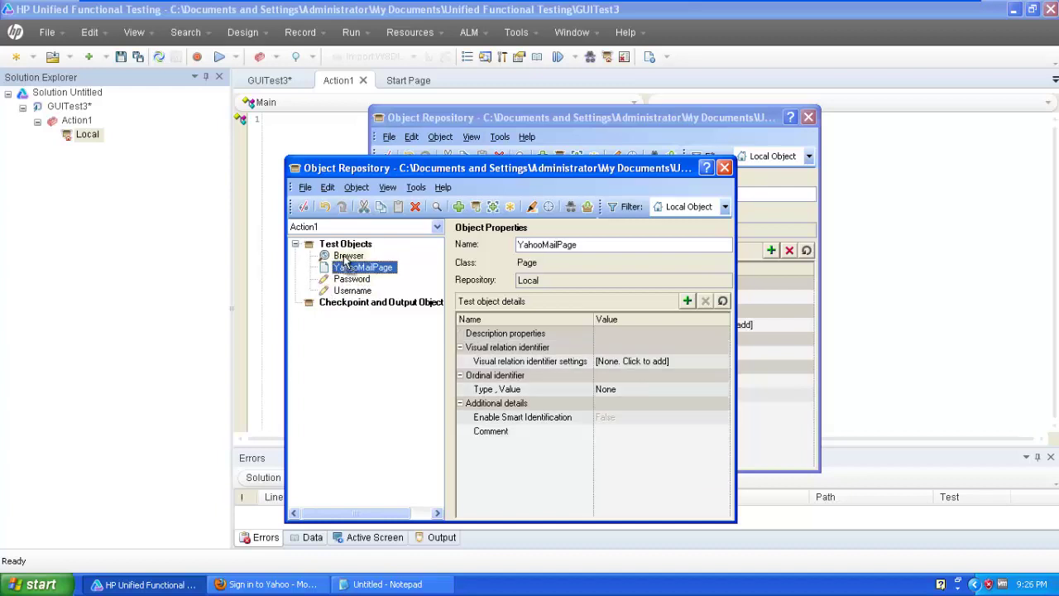
click(346, 257)
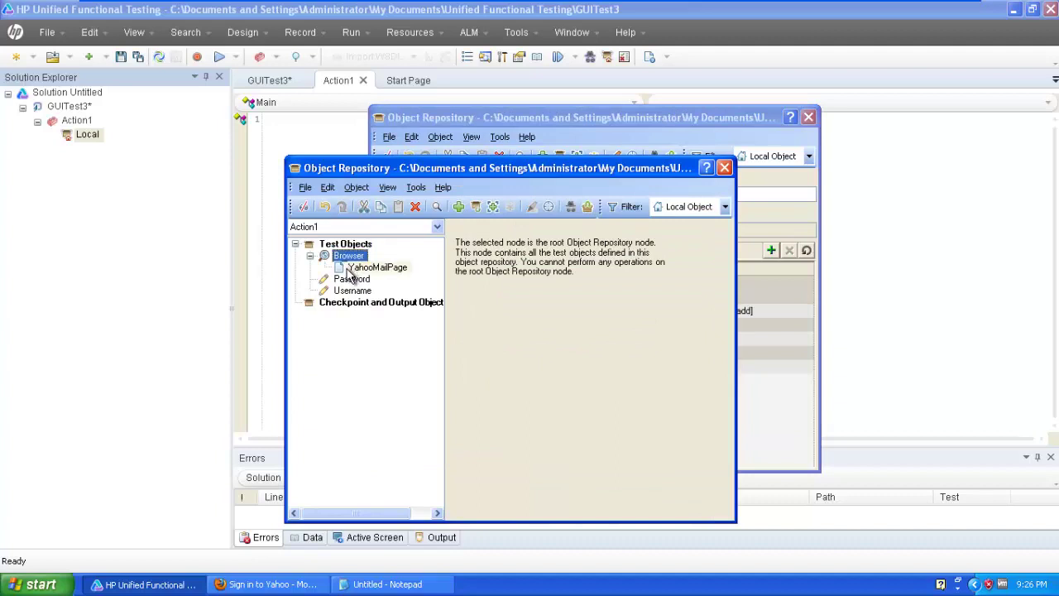
click(352, 280)
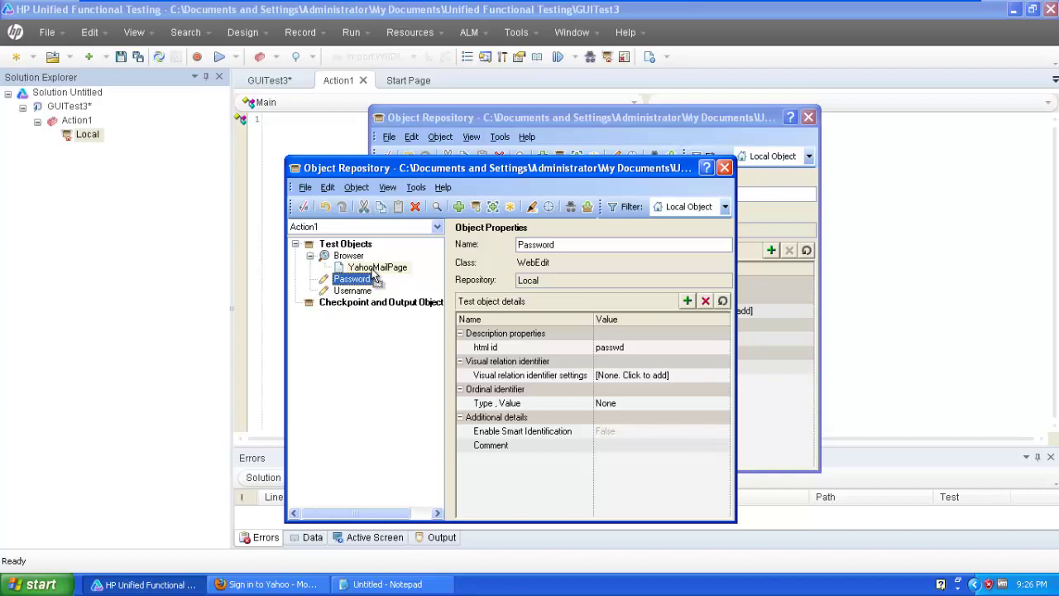
click(372, 268)
click(352, 290)
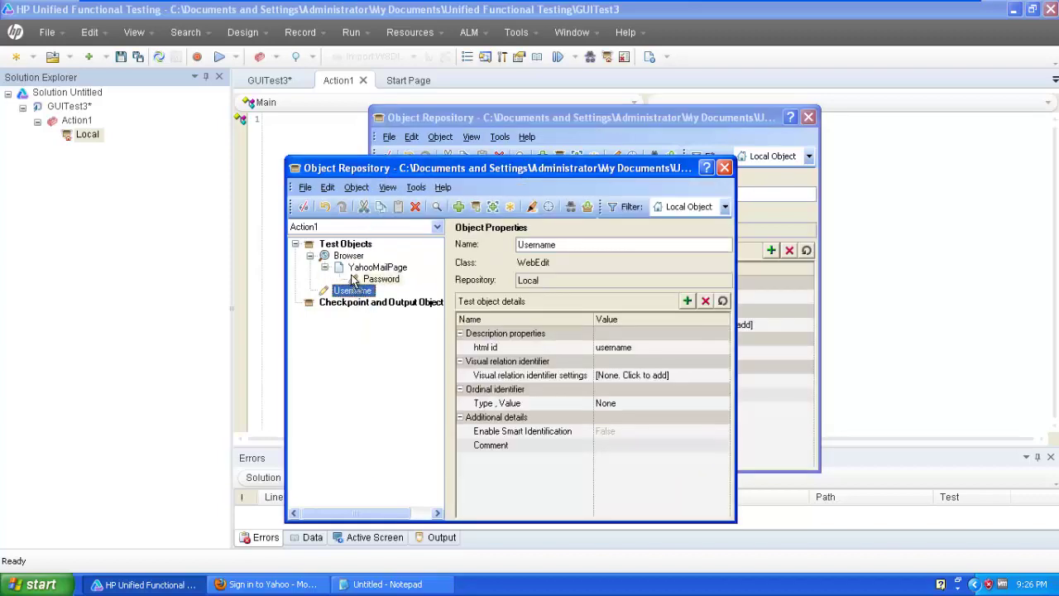
click(361, 268)
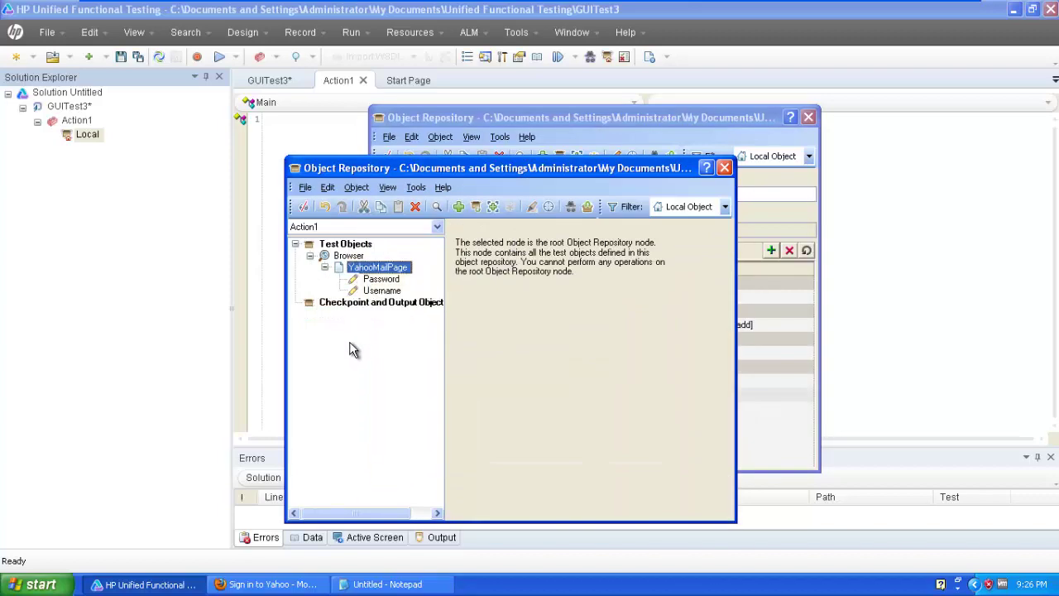
Highlight the Password object on the Yahoo sign-in page, then close the duplicate repository window.
click(377, 281)
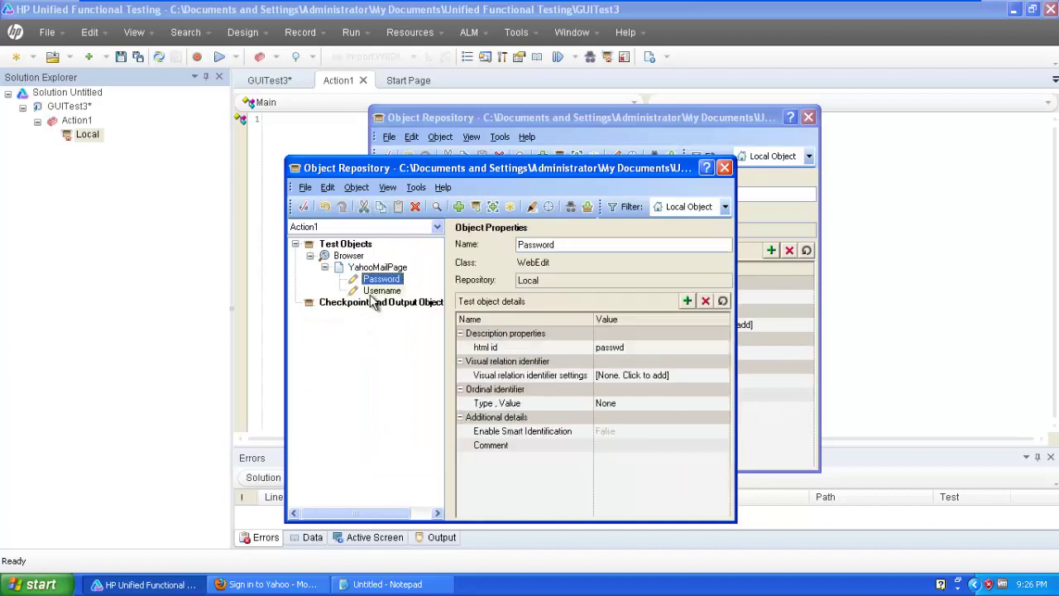
click(535, 213)
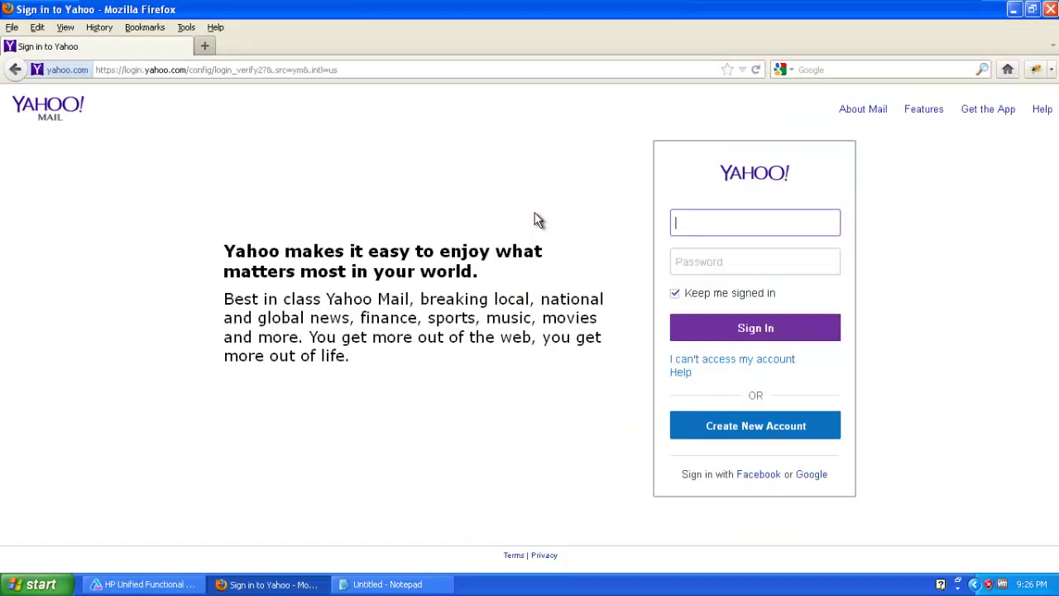
click(166, 586)
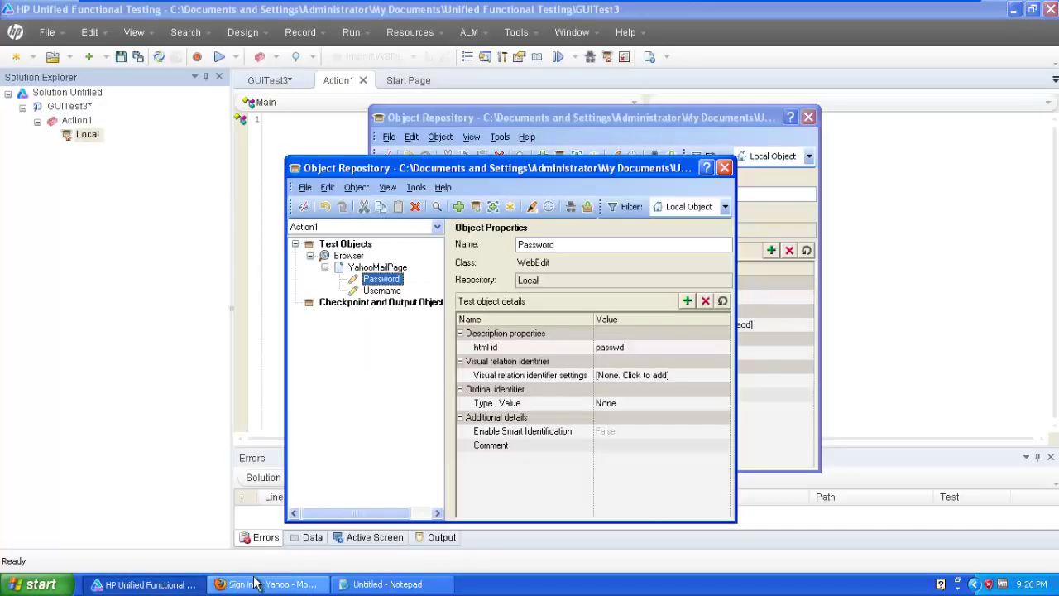
click(808, 120)
Drag the Username and Password objects into Action1 as two .Set script lines.
drag(520, 171, 786, 179)
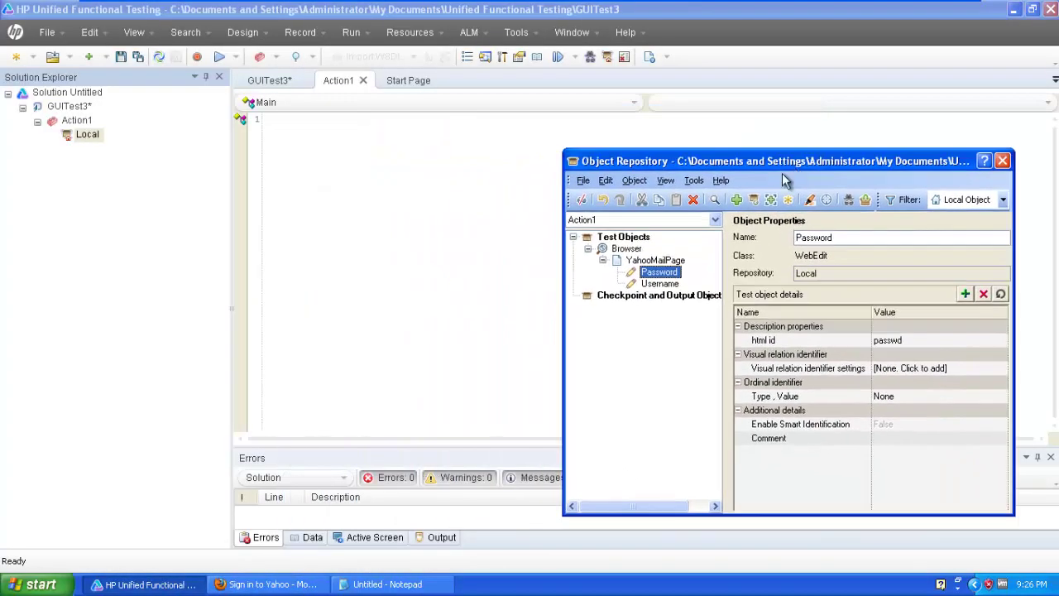
click(660, 282)
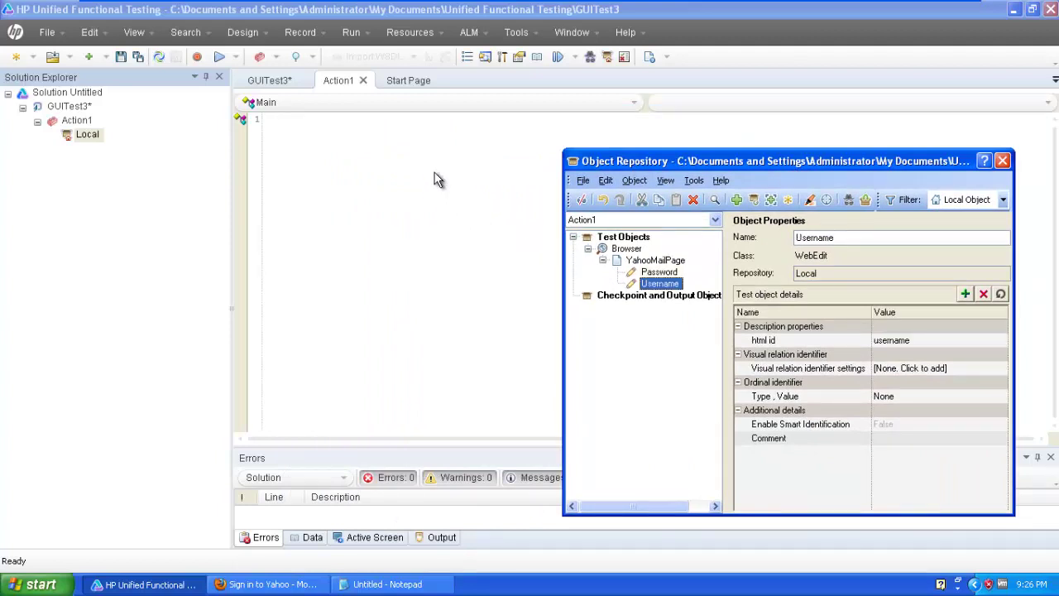
drag(439, 180, 440, 179)
drag(659, 271, 438, 165)
drag(706, 162, 620, 265)
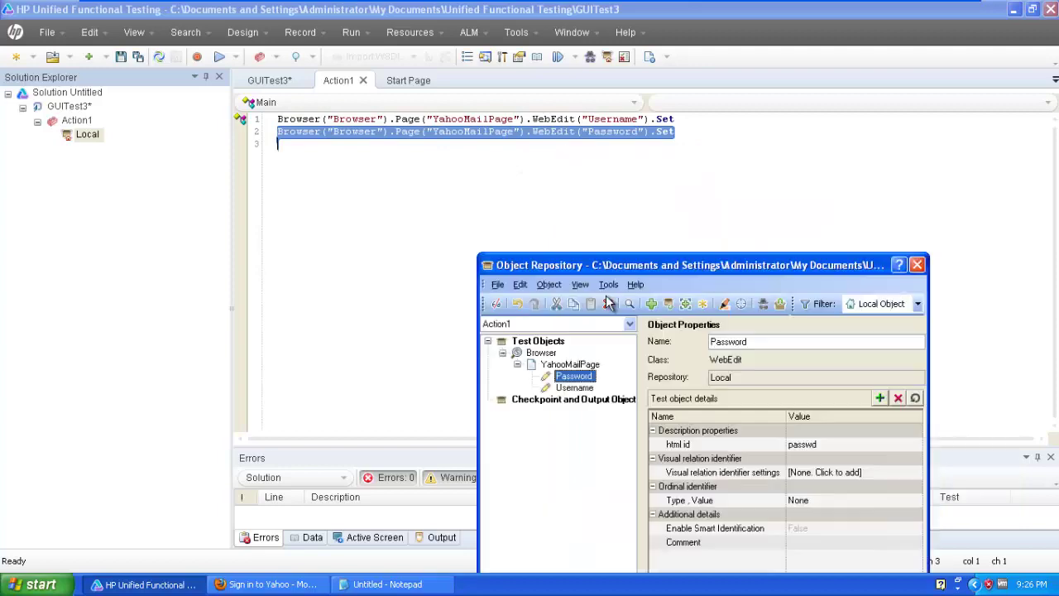
drag(608, 302, 591, 325)
click(686, 132)
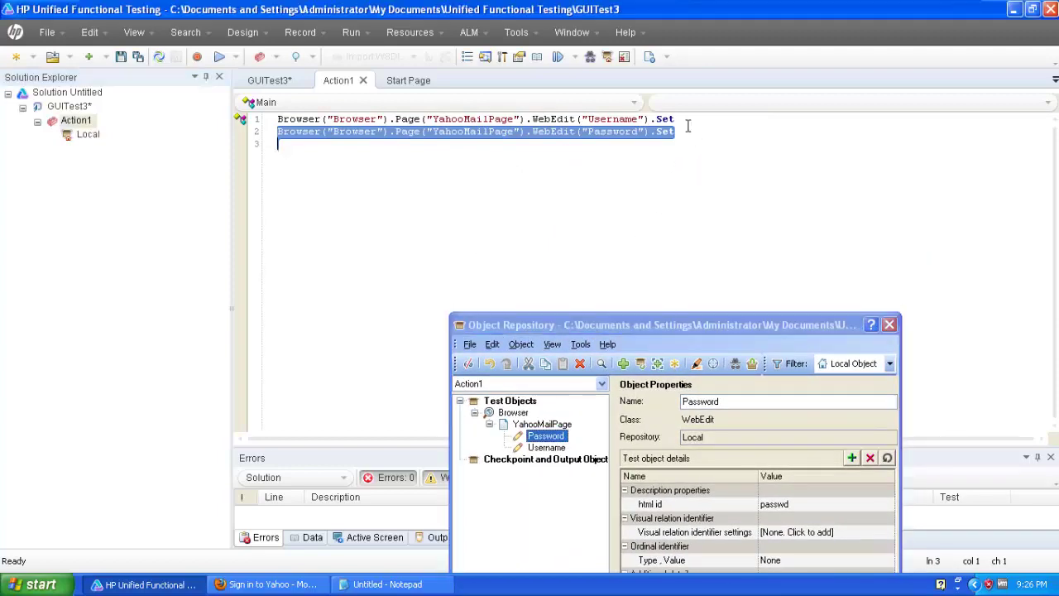
click(891, 324)
Give the Username line the value "Test" and the Password line "test".
click(722, 124)
text("Tes)
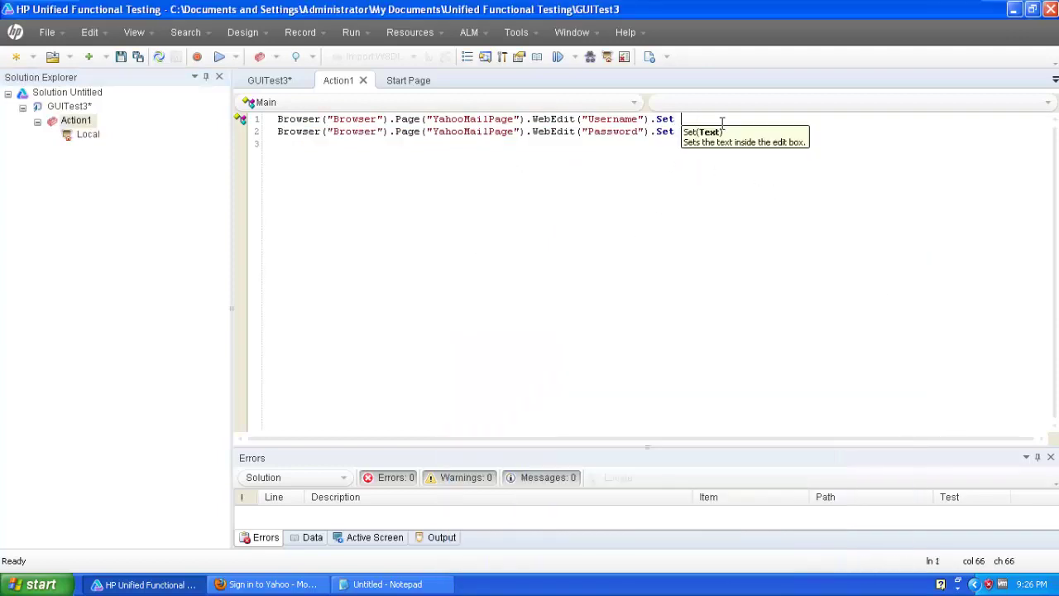
text(t")
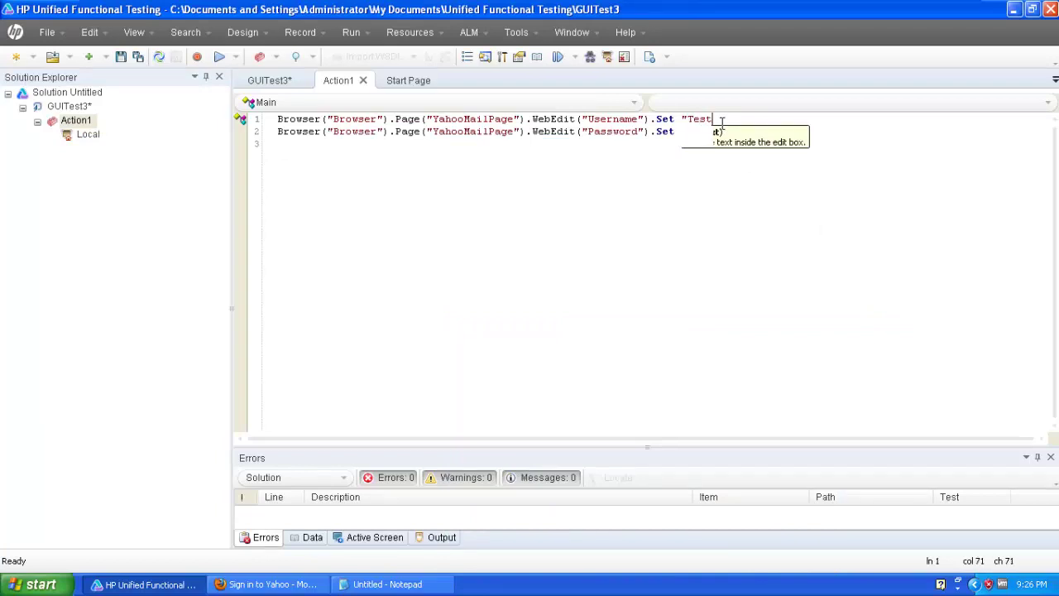
key(Down)
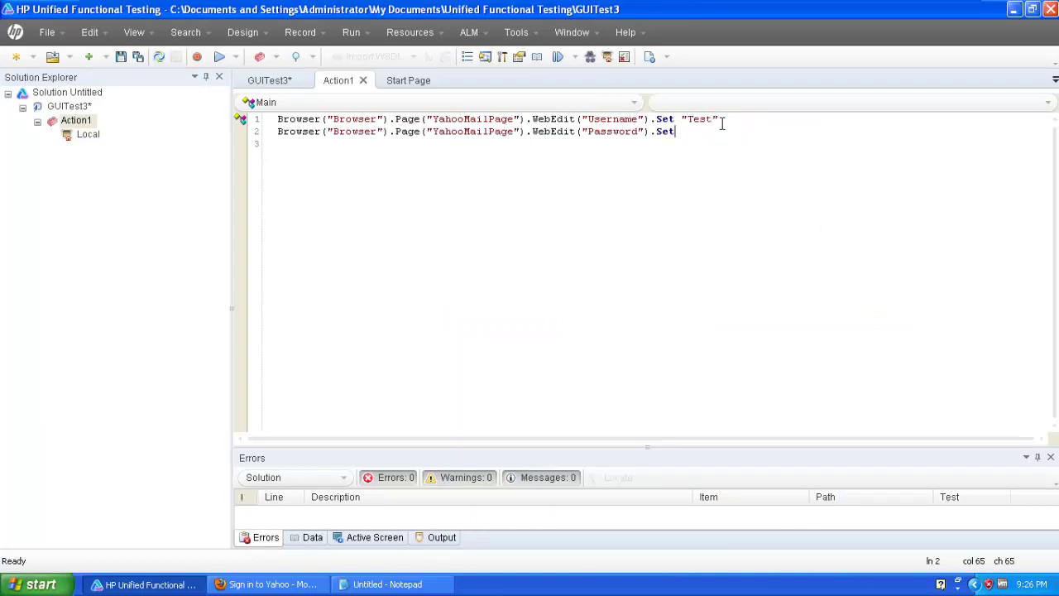
text("te)
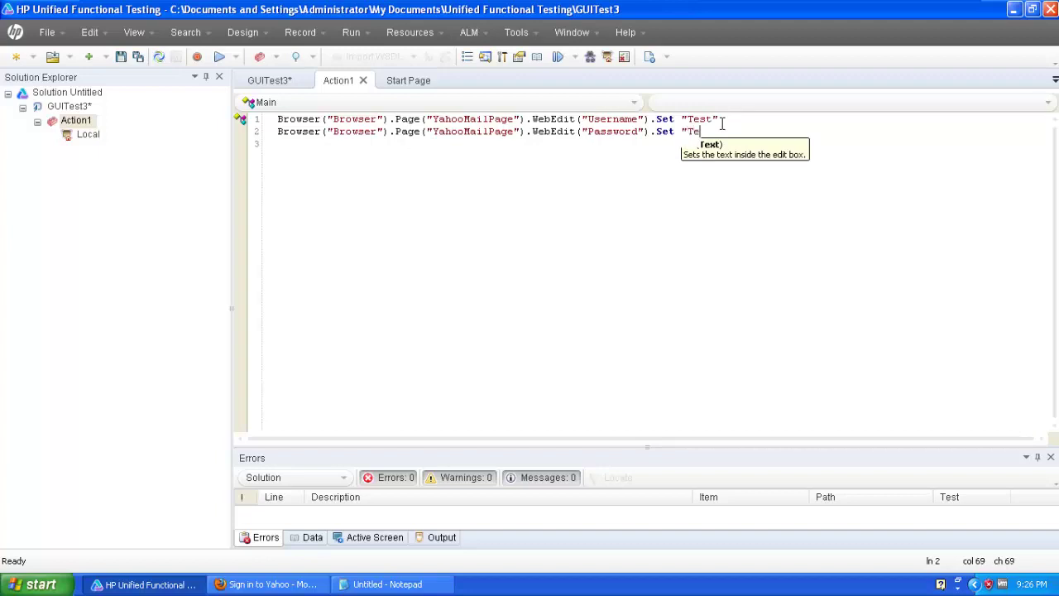
text(st)
key(Return)
key(BackSpace)
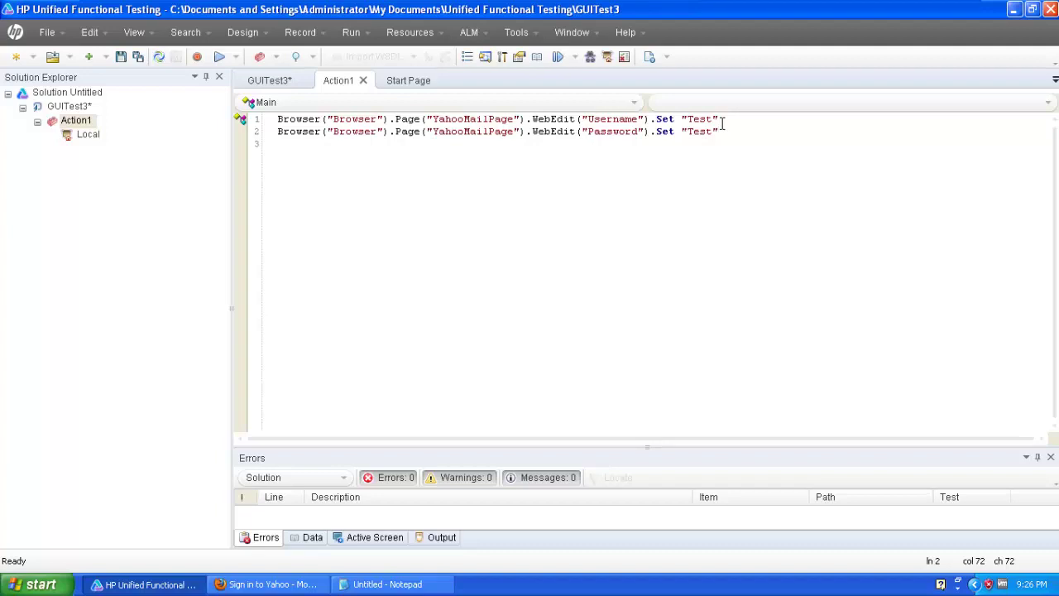
Run the test with temporary results, watch it fill Yahoo's sign-in form, then close the results viewer.
click(220, 57)
click(442, 308)
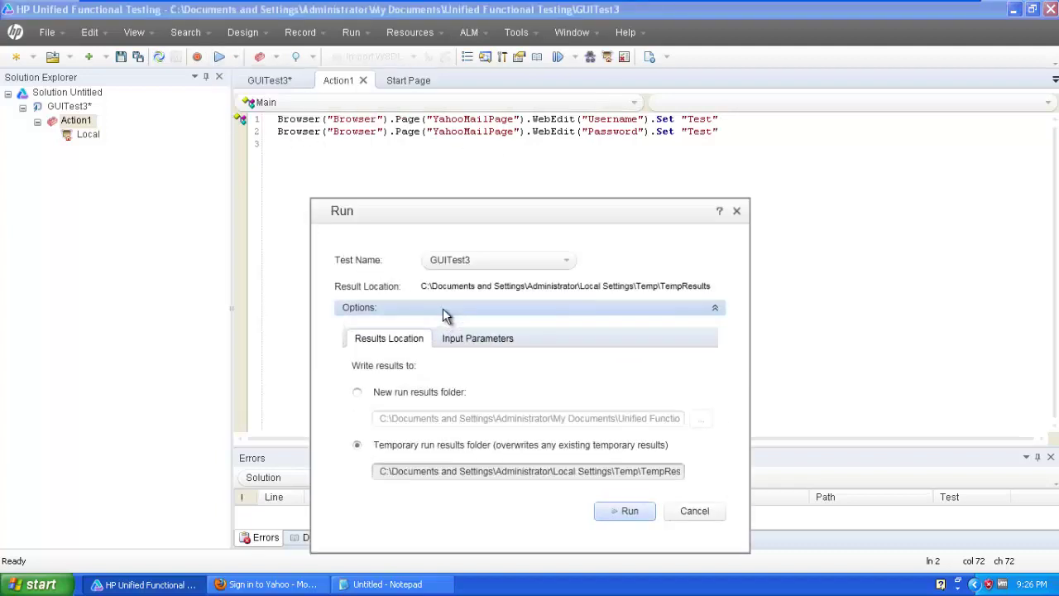
click(625, 511)
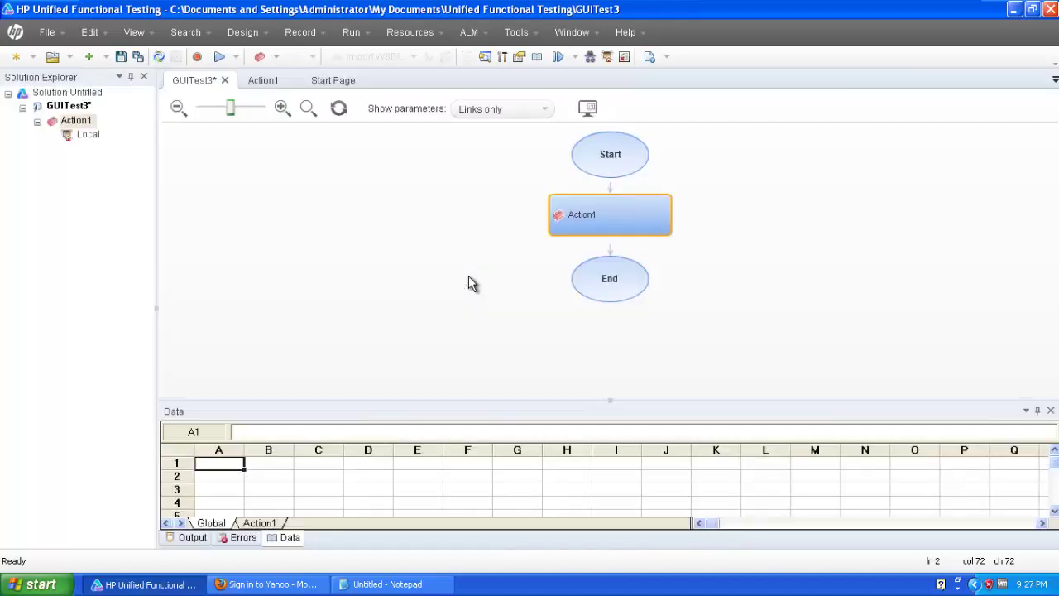
click(295, 582)
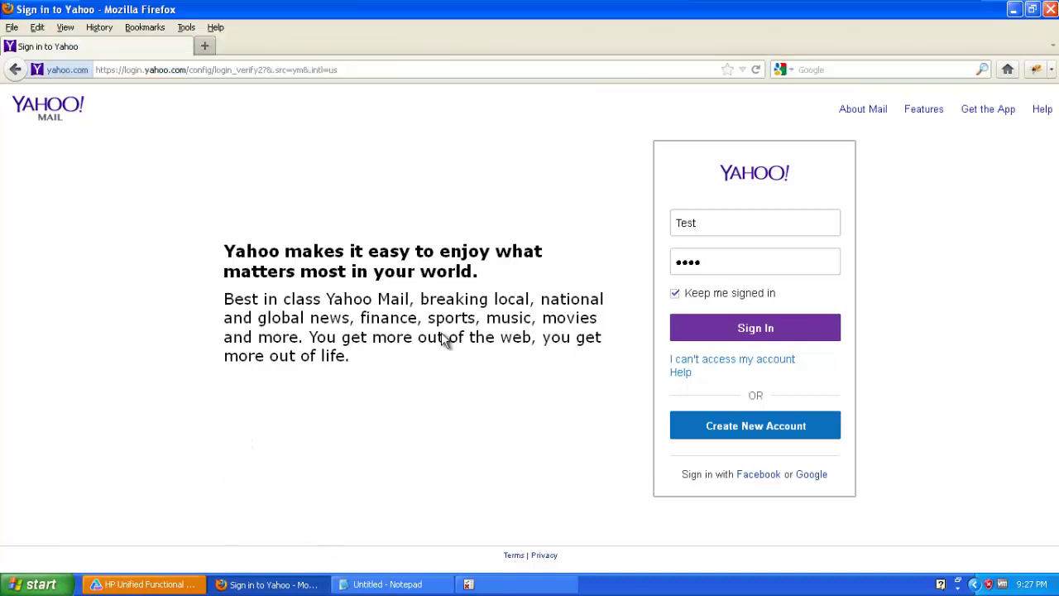
click(508, 582)
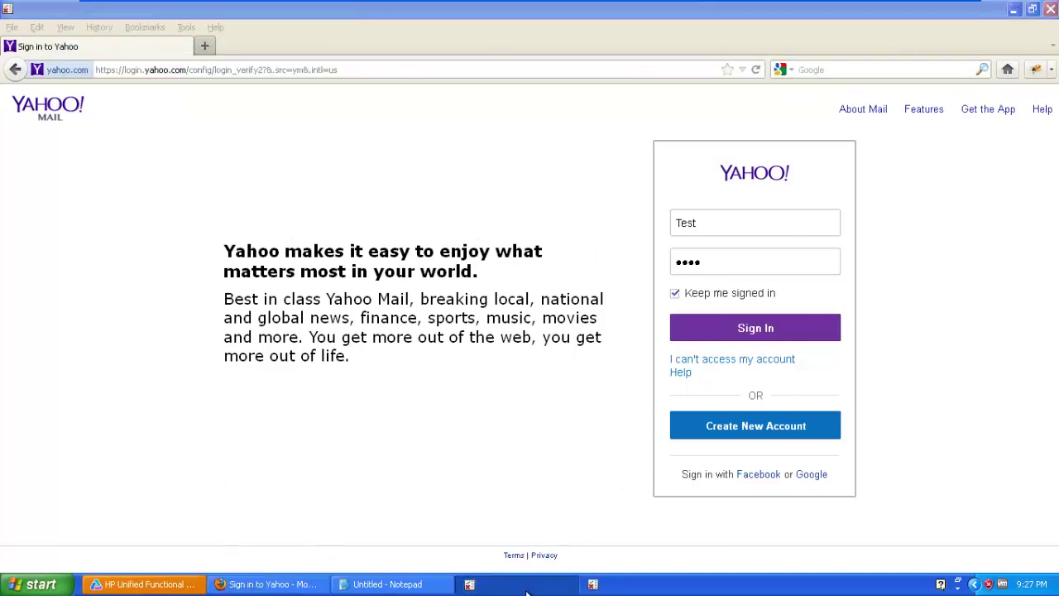
right_click(527, 591)
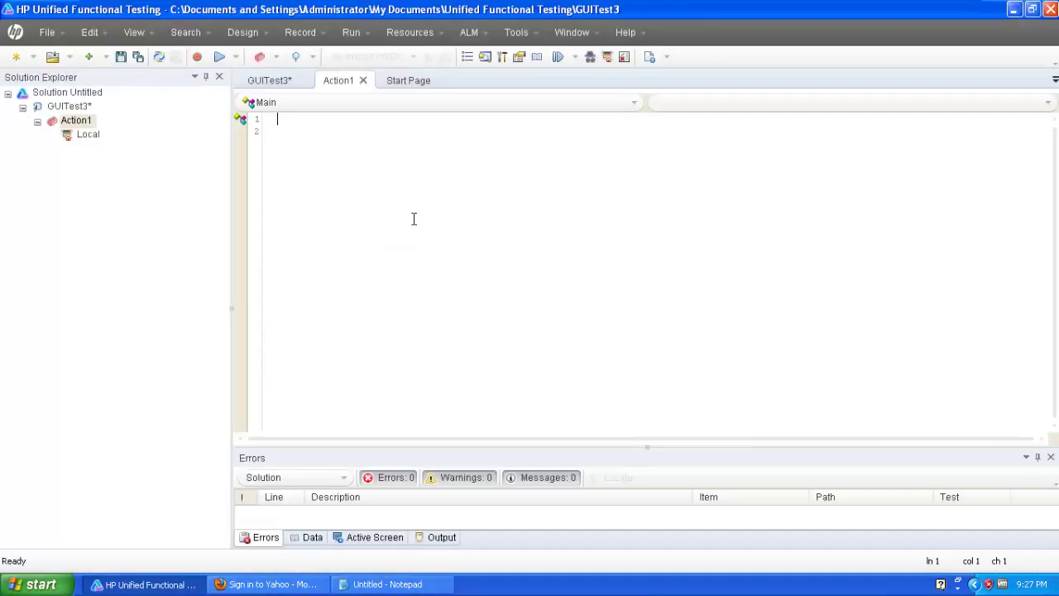
click(80, 139)
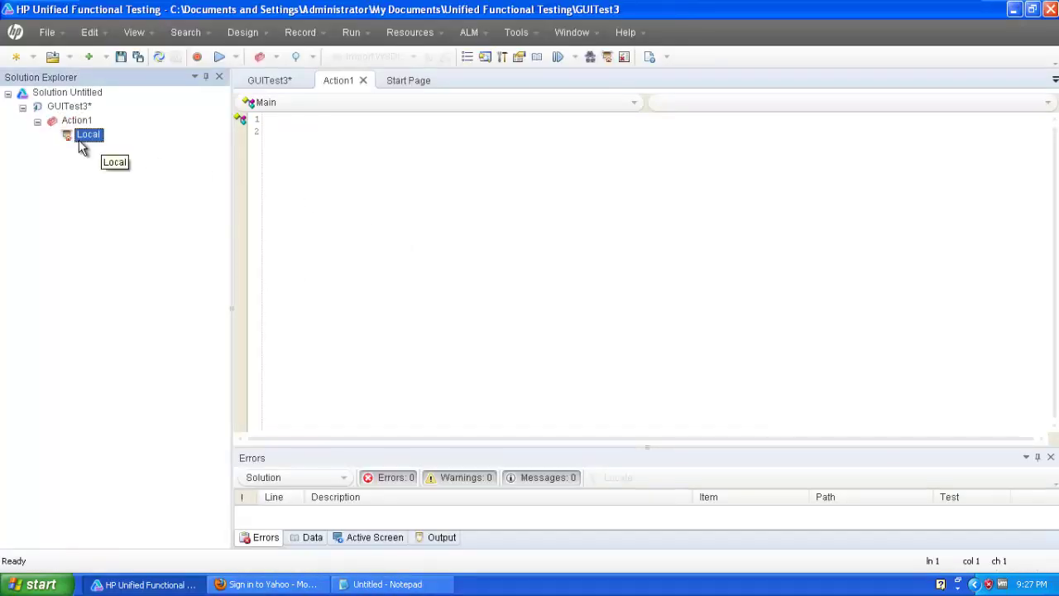
double_click(80, 139)
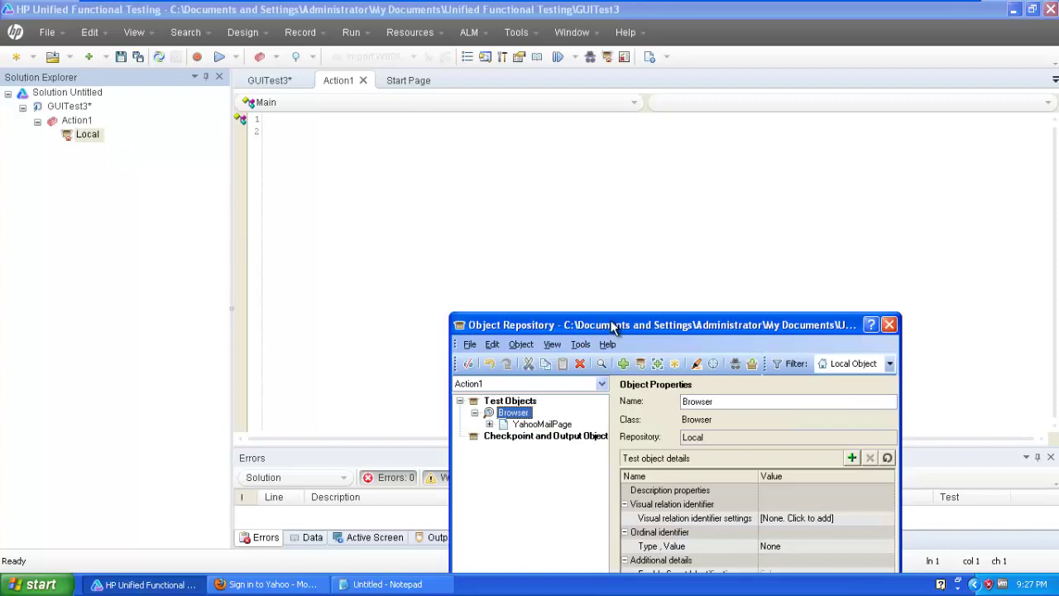
drag(612, 327, 513, 137)
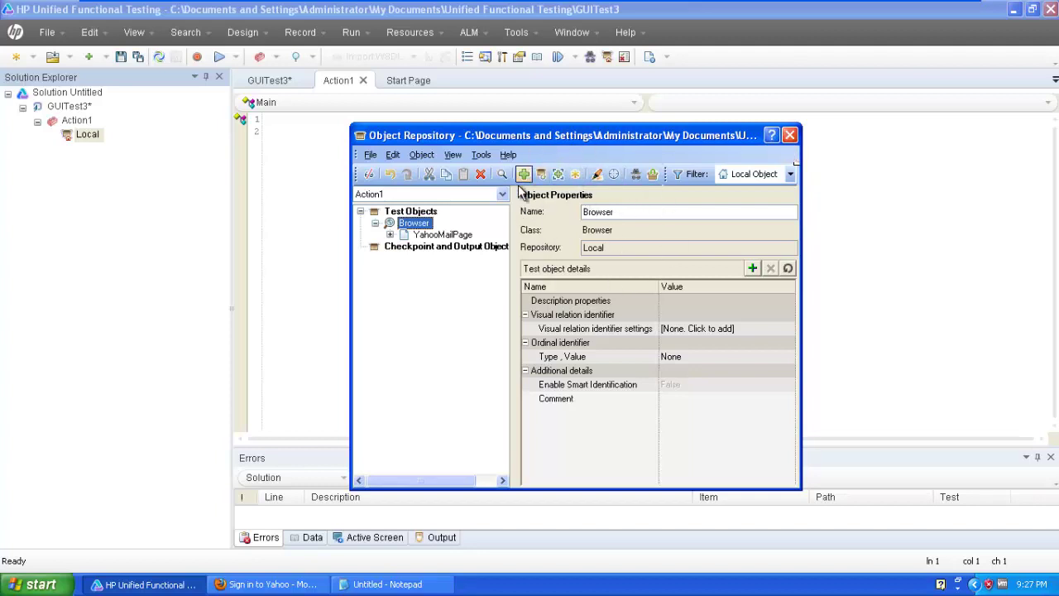
click(789, 135)
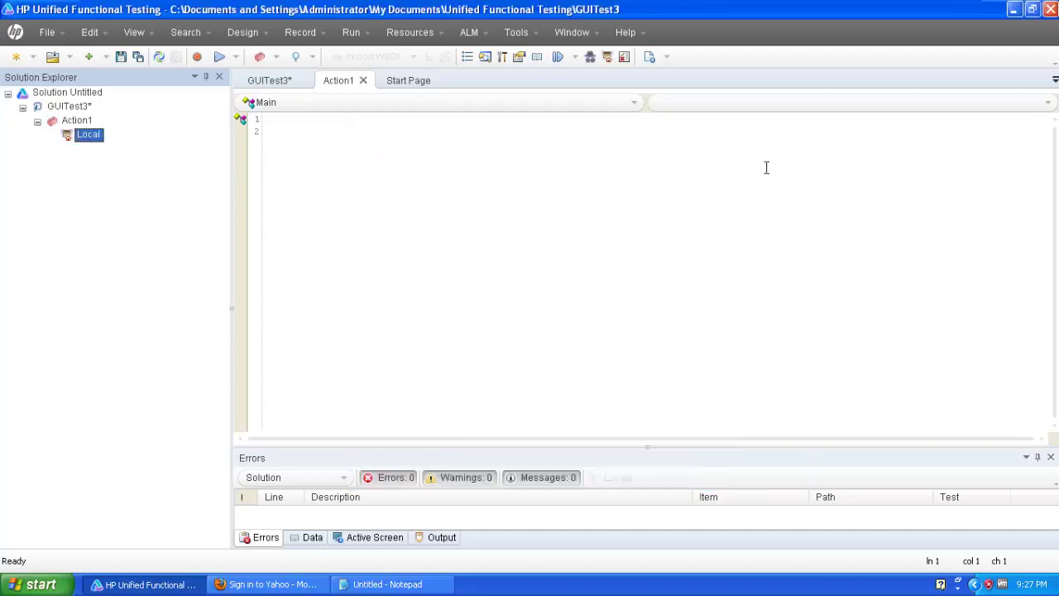
click(293, 584)
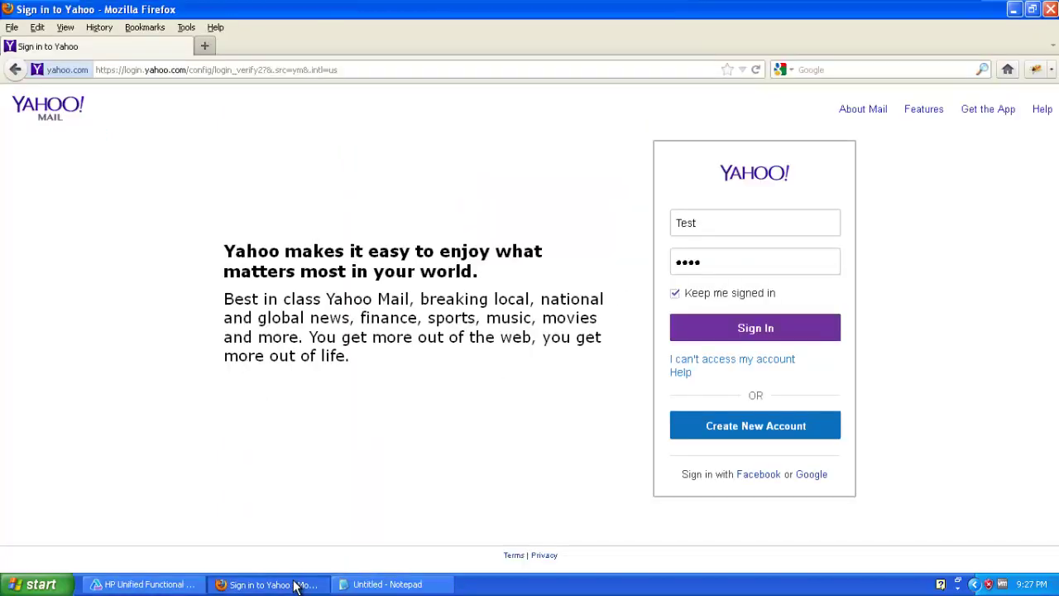
click(292, 584)
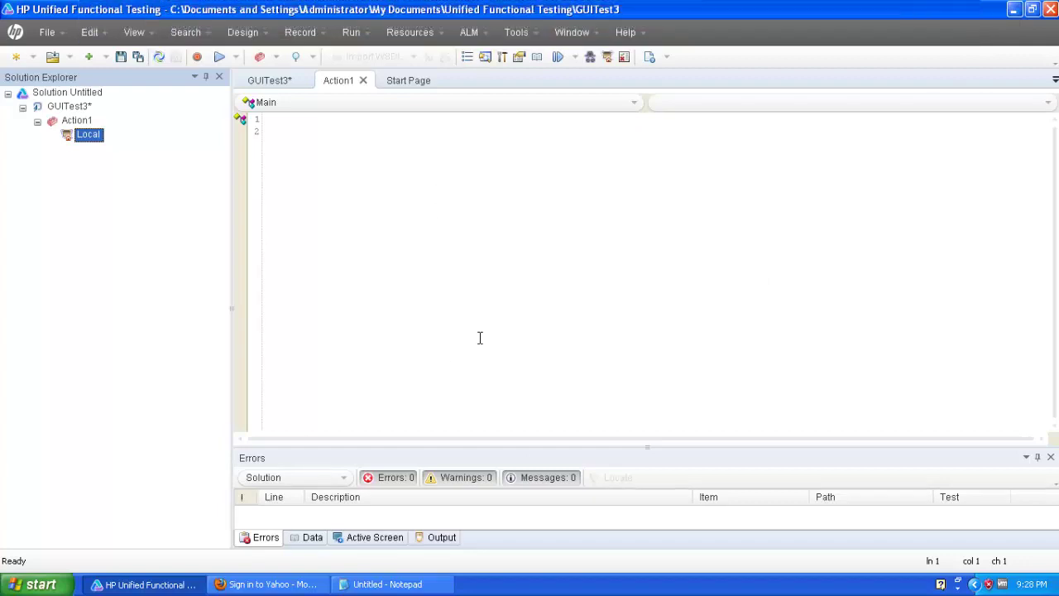
Launch Windows Search from the Start menu and choose 'Pictures, music, or video'.
click(13, 587)
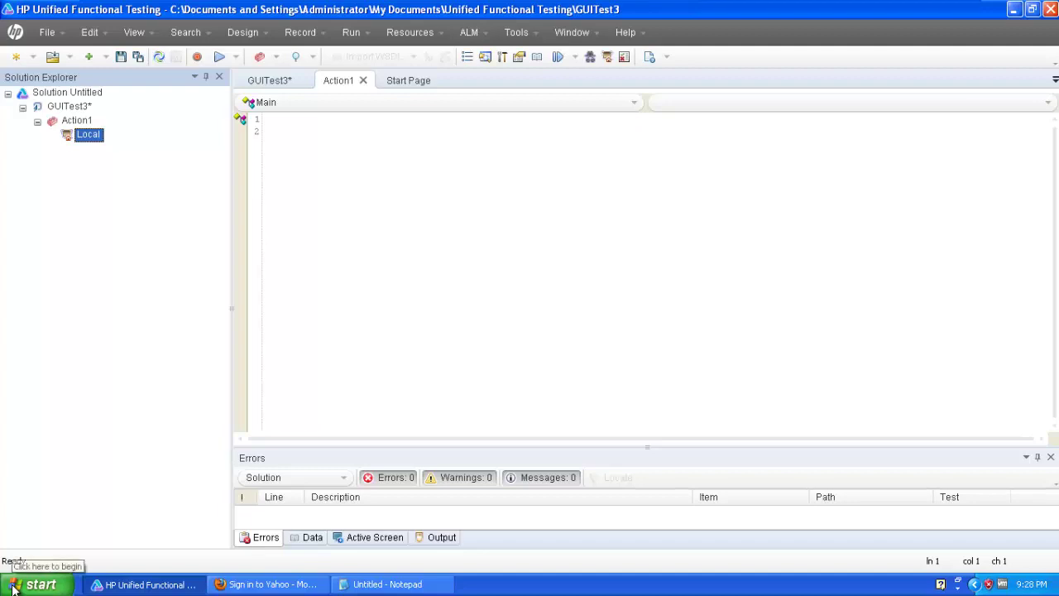
click(172, 510)
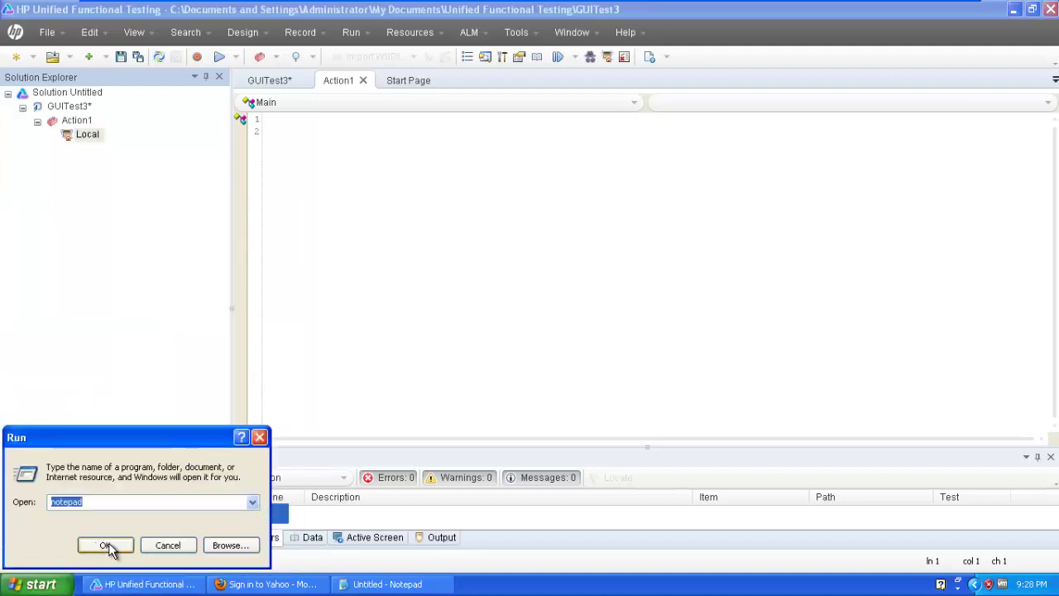
click(169, 544)
click(58, 584)
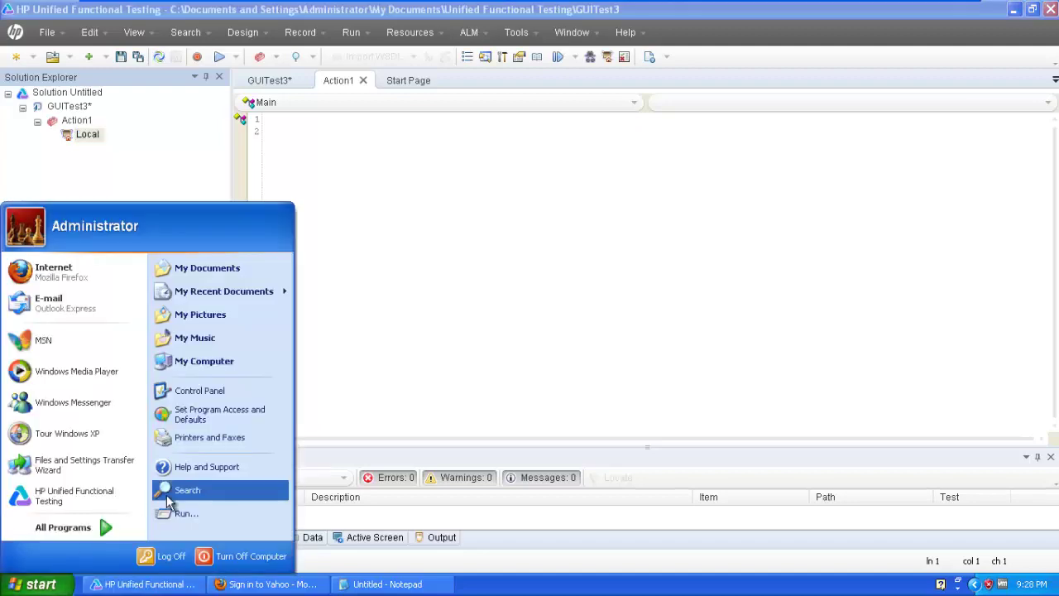
key(Escape)
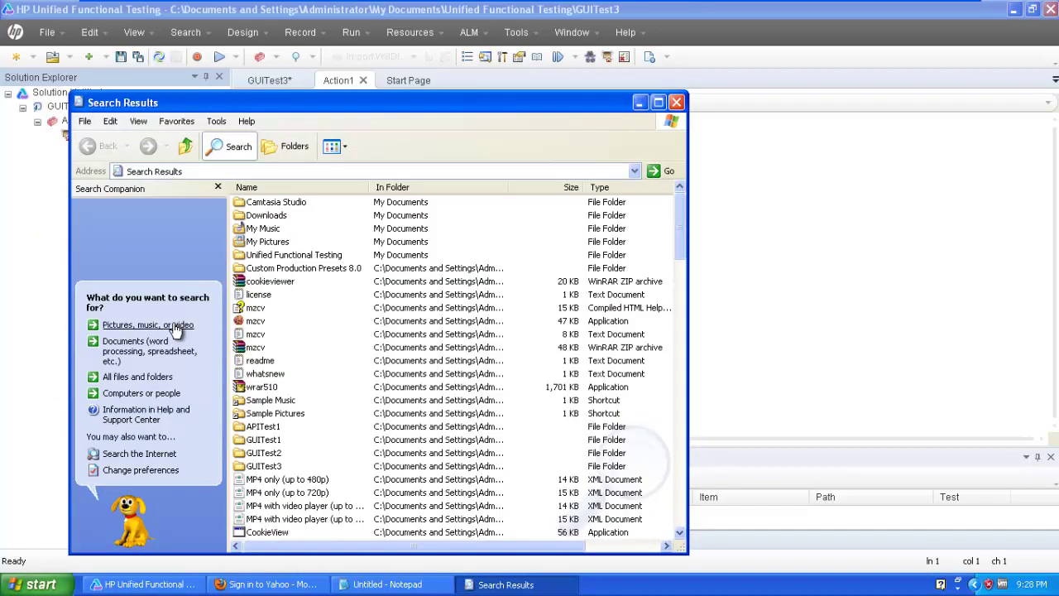
click(175, 326)
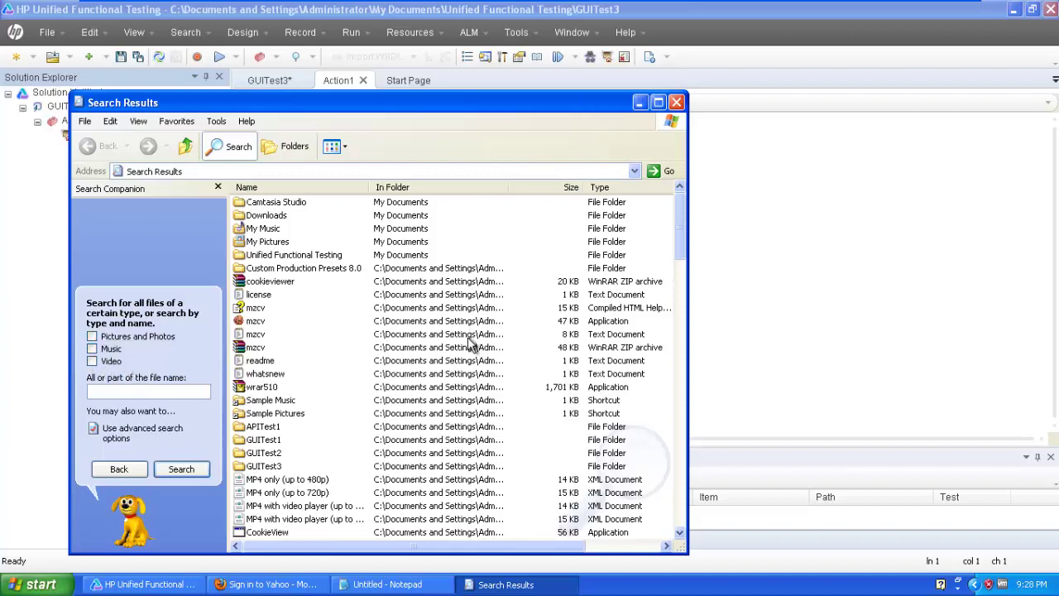
Inspect Search's Video checkbox with Object Spy, which sees only a generic WinObject, then close the Spy.
click(592, 56)
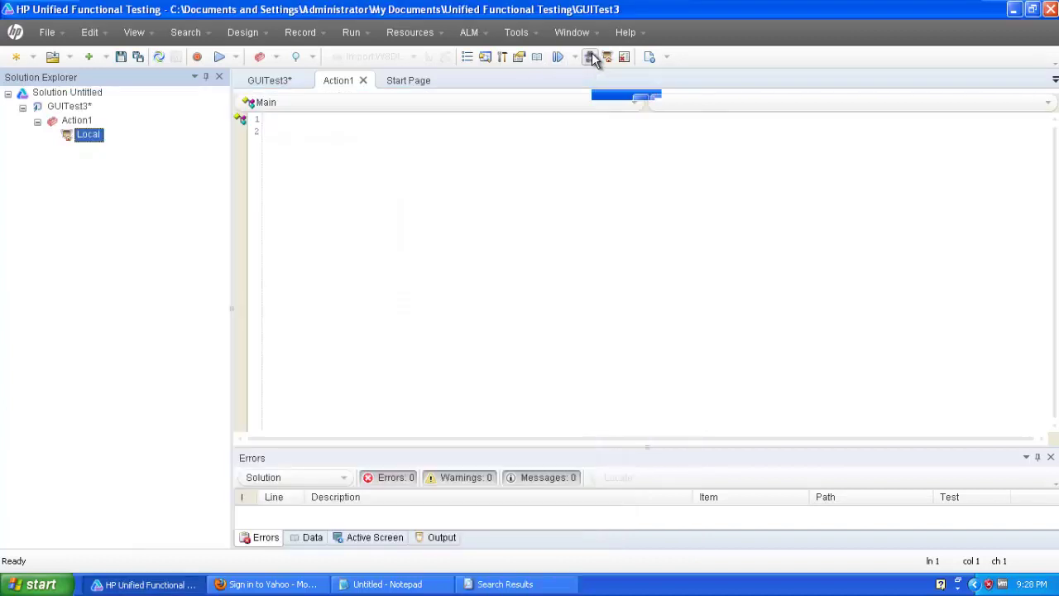
click(591, 57)
click(429, 119)
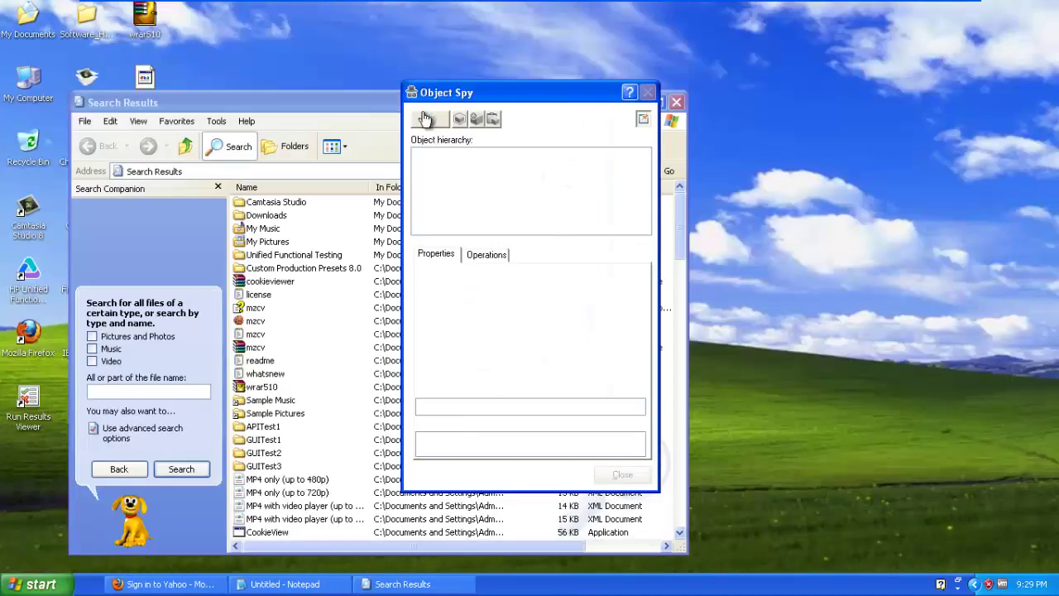
click(103, 362)
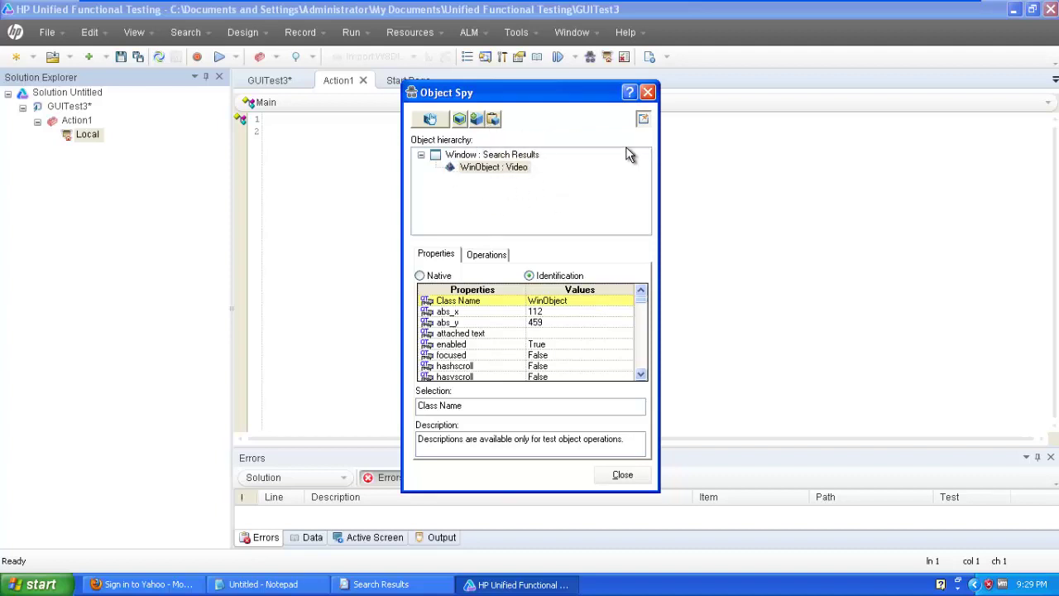
click(649, 93)
Open User-Defined Object Identification and capture the Video checkbox's class, SA_Button.
click(513, 32)
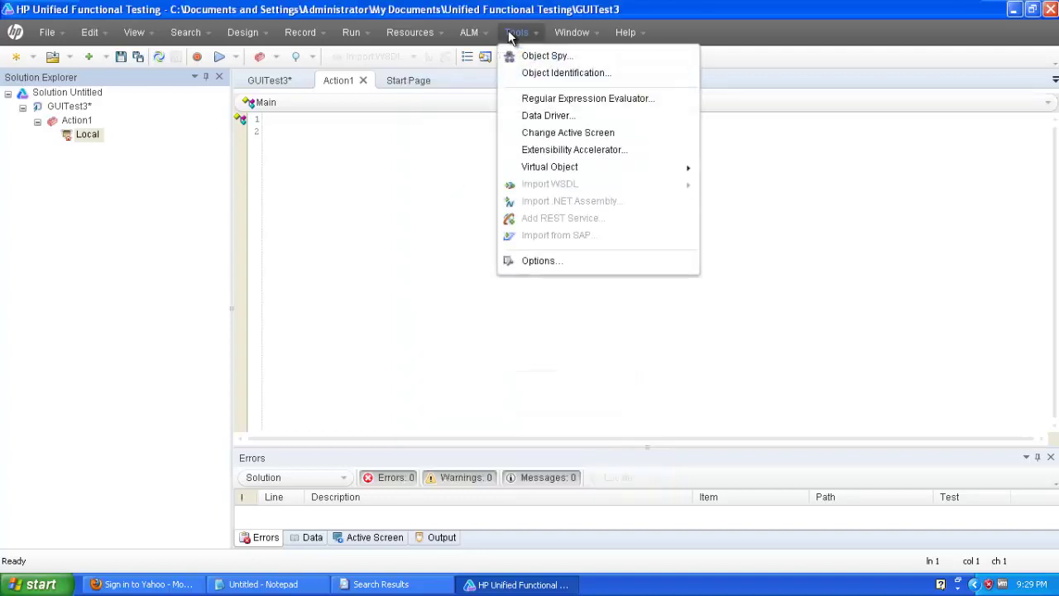
click(515, 74)
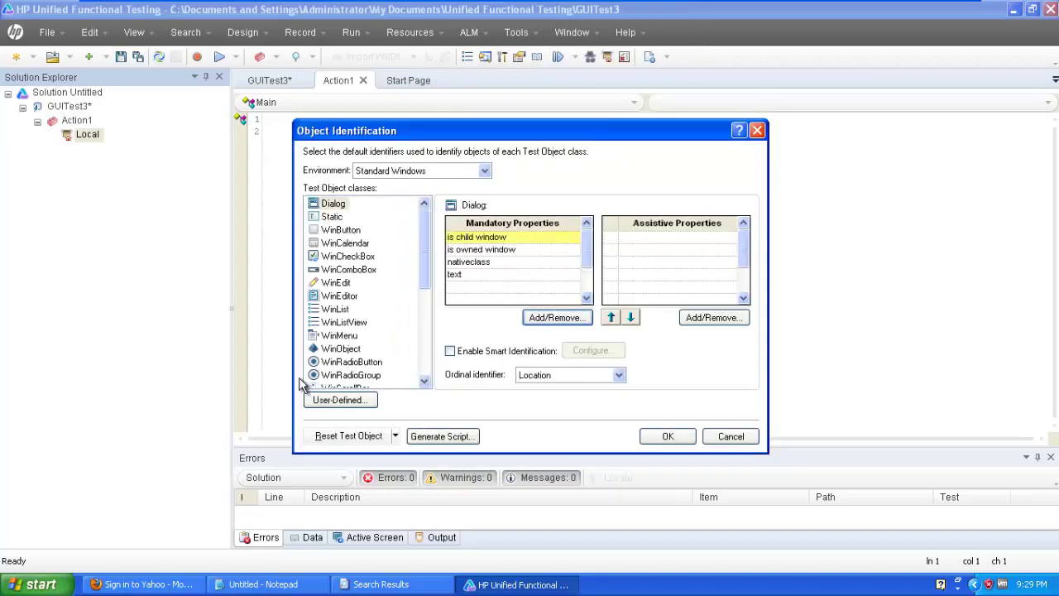
click(352, 401)
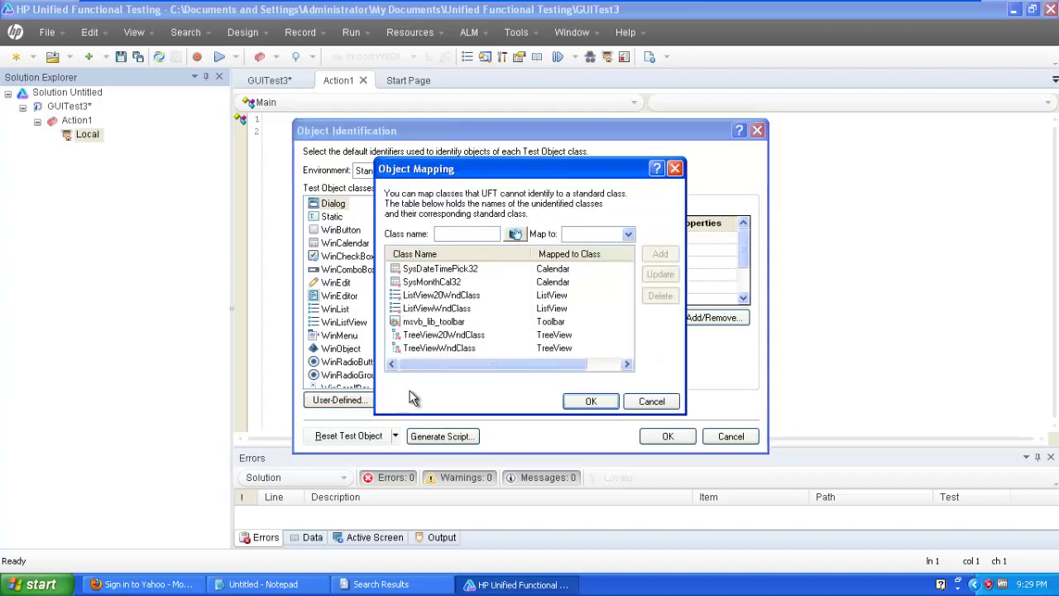
click(514, 235)
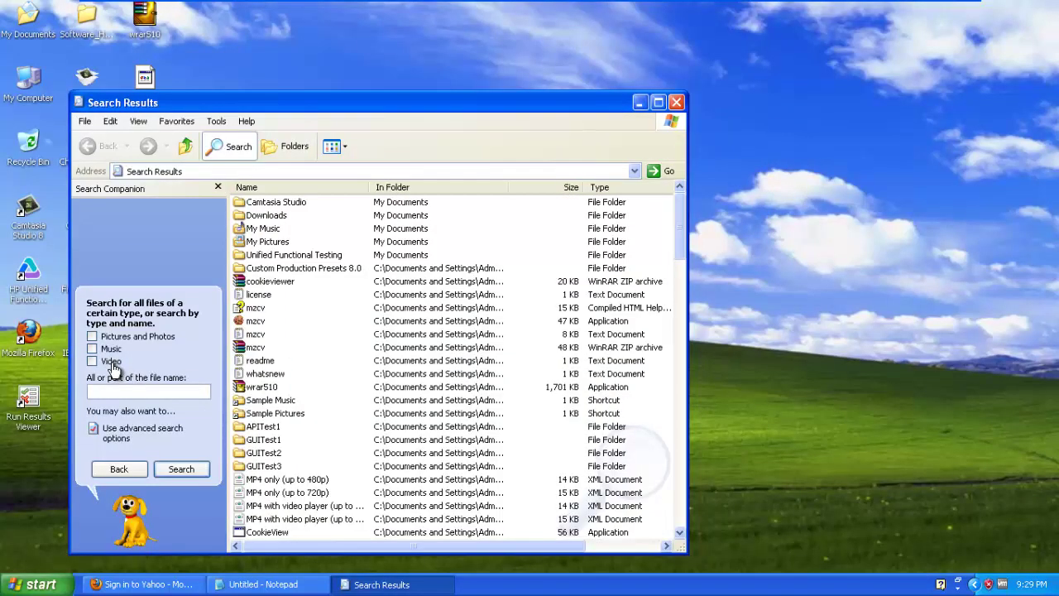
click(114, 367)
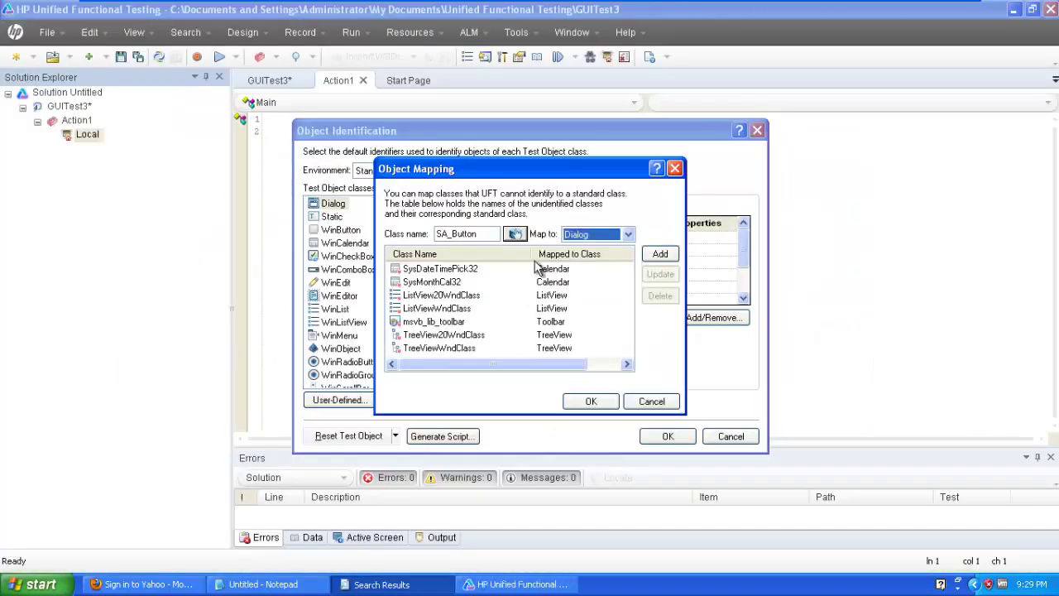
Map SA_Button to the standard CheckBox class, add it, and confirm both dialogs.
click(617, 235)
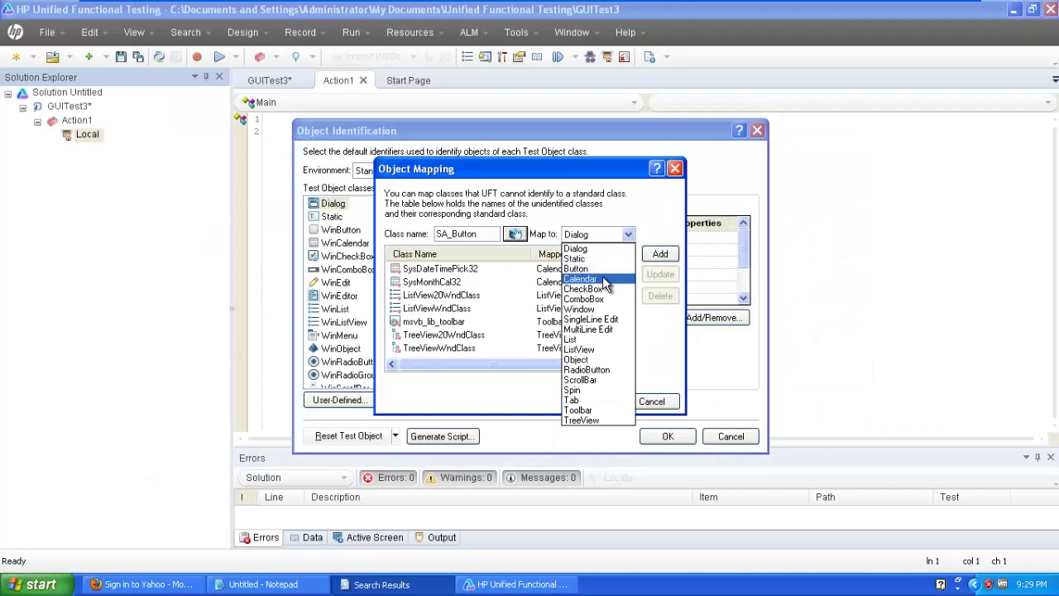
click(603, 289)
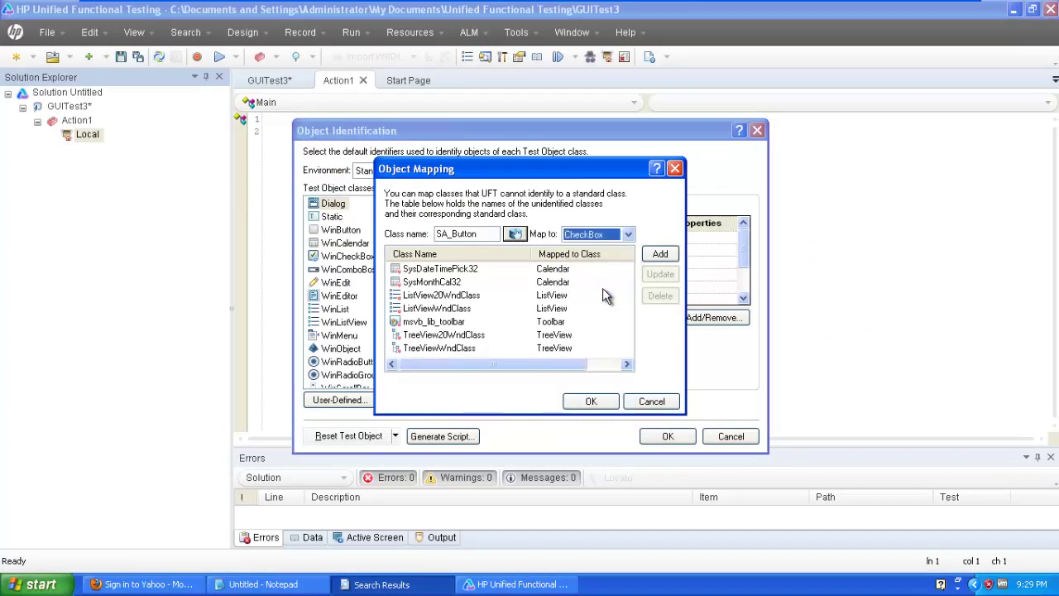
click(659, 254)
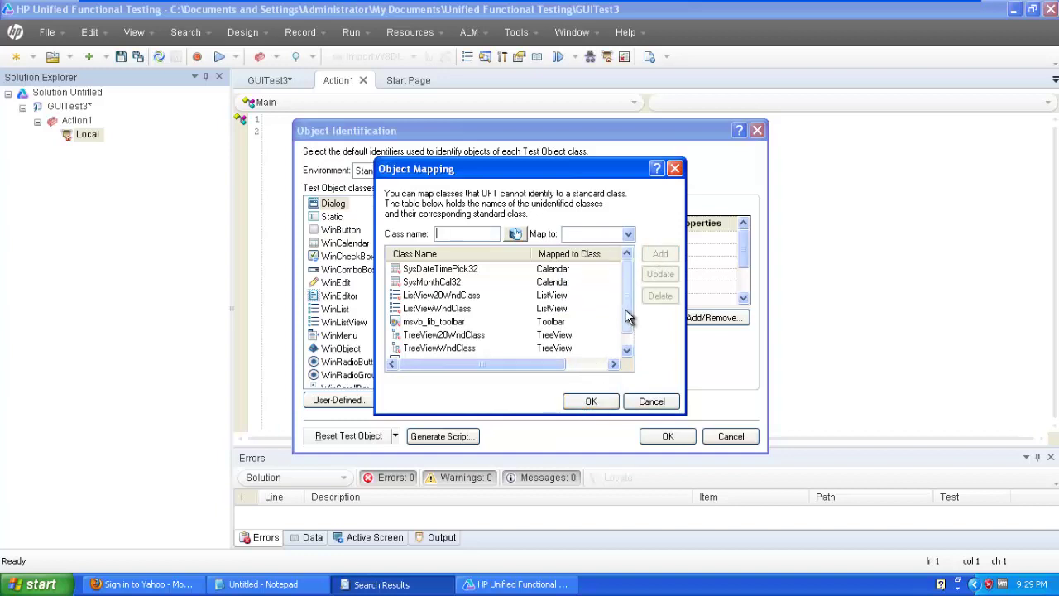
click(626, 350)
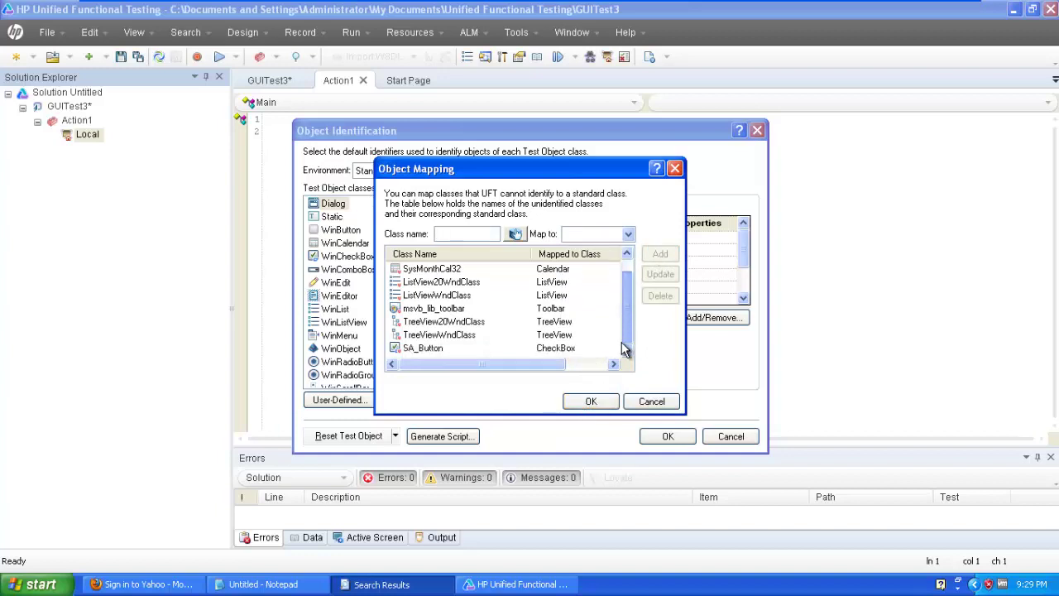
click(408, 351)
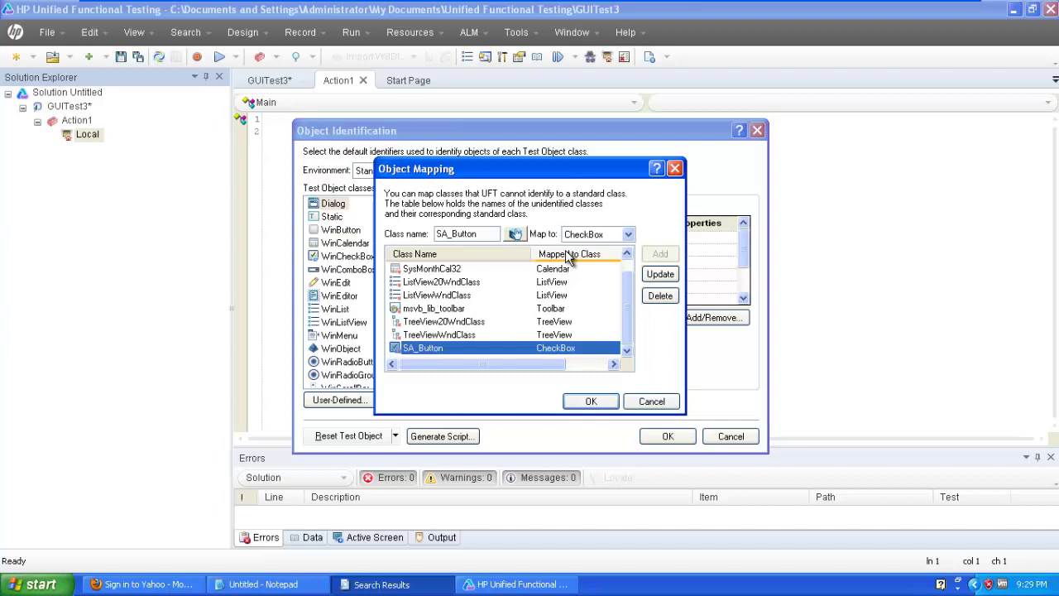
click(594, 400)
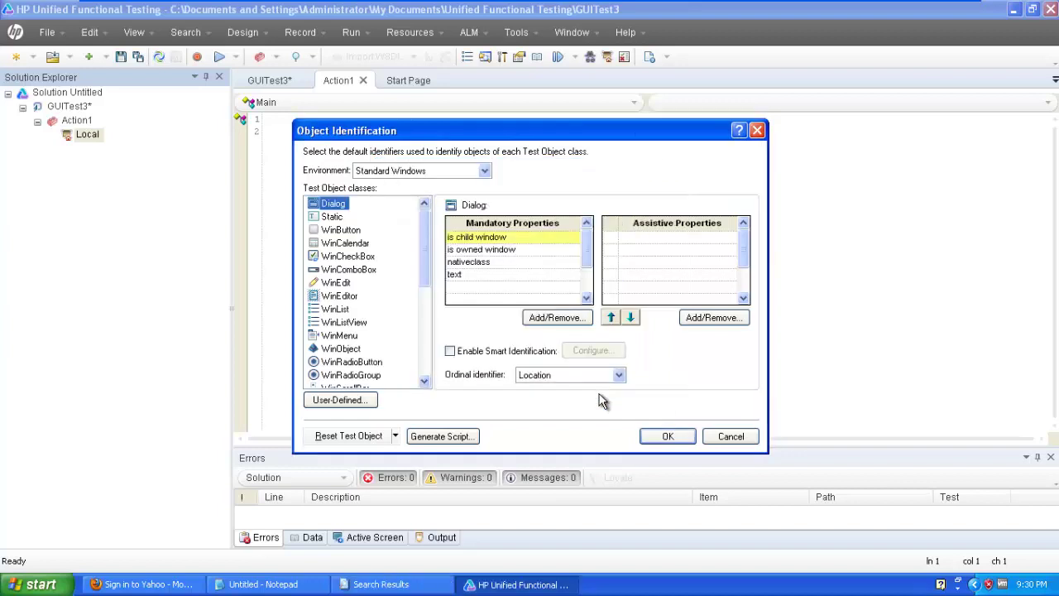
click(670, 436)
click(589, 56)
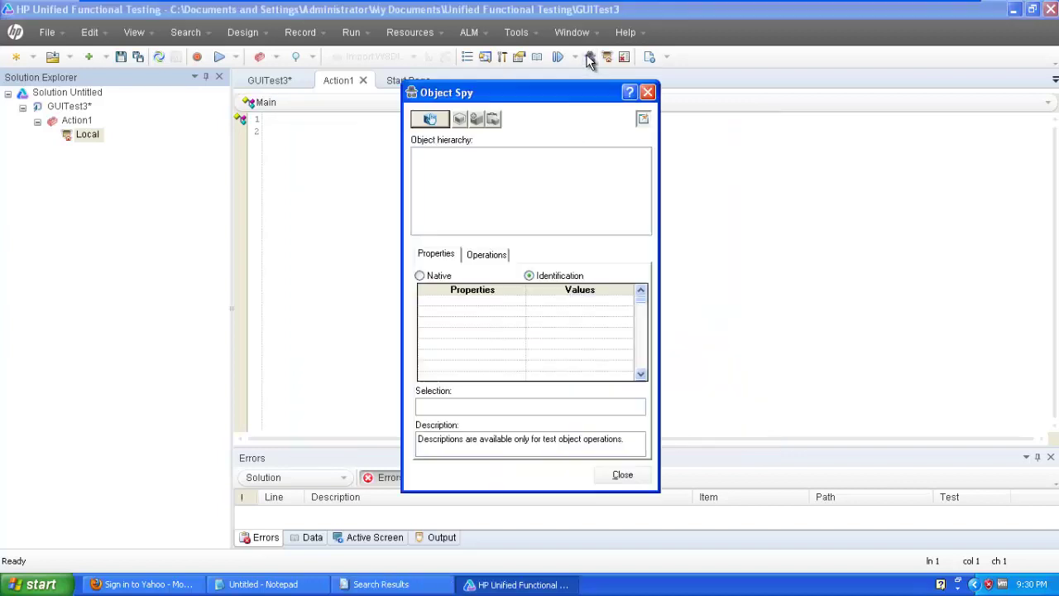
click(431, 121)
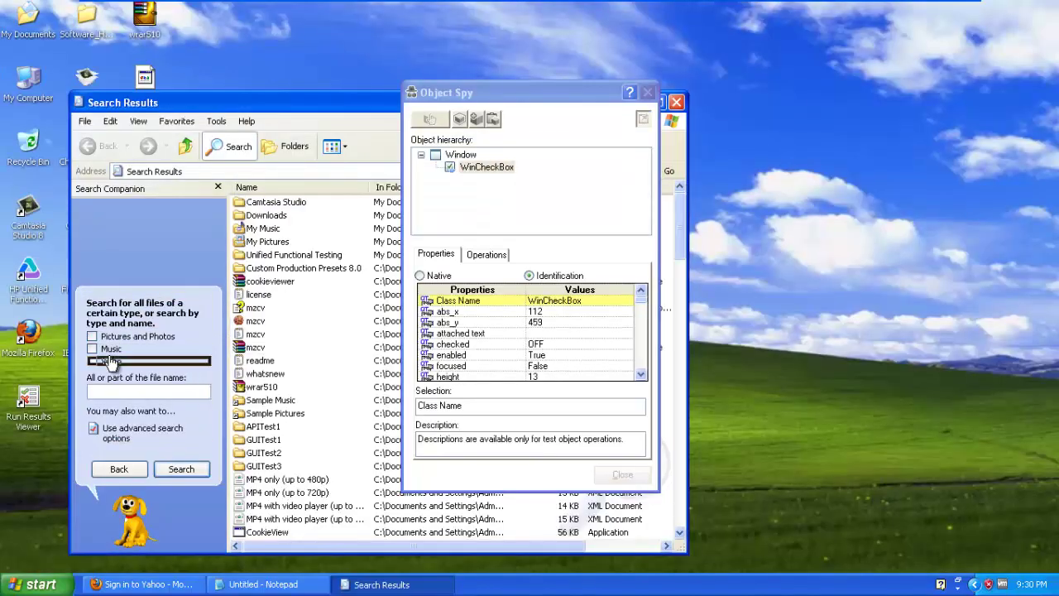
click(110, 364)
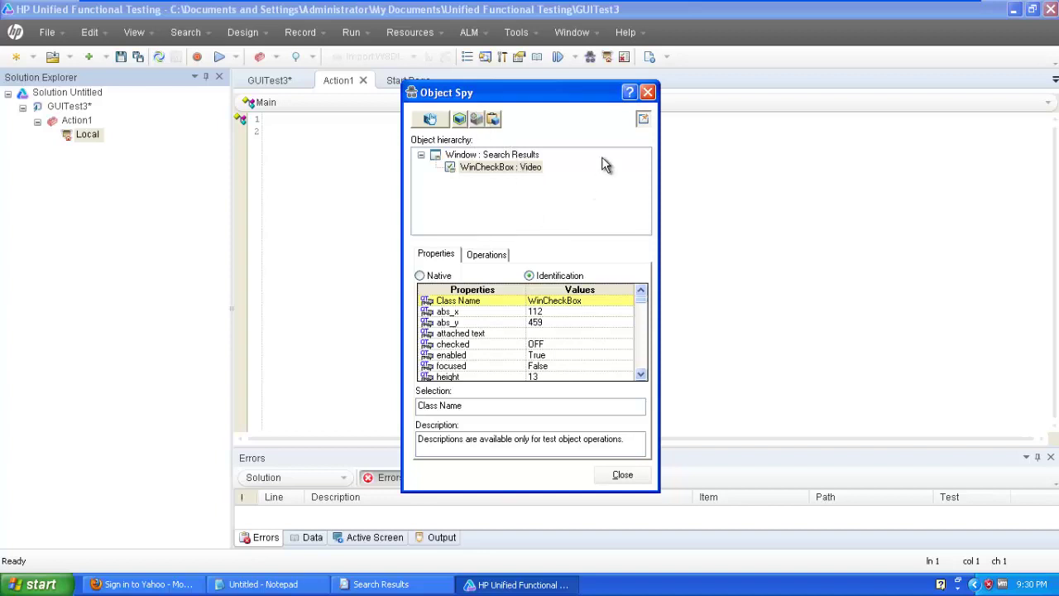
click(648, 91)
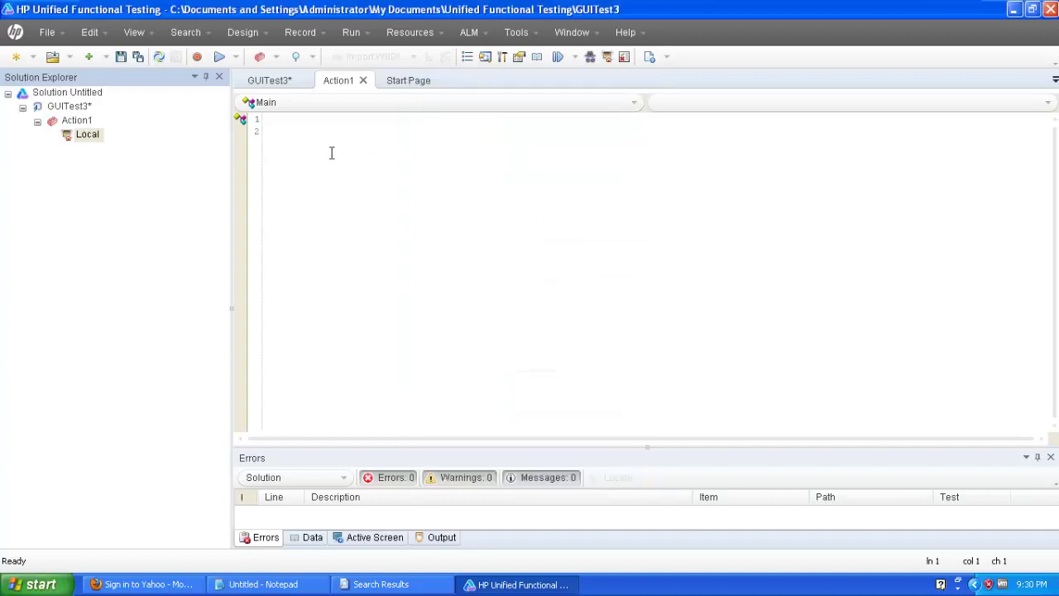
Drag the Video object under Search Results from the Local repository into Action1's line 2.
double_click(83, 137)
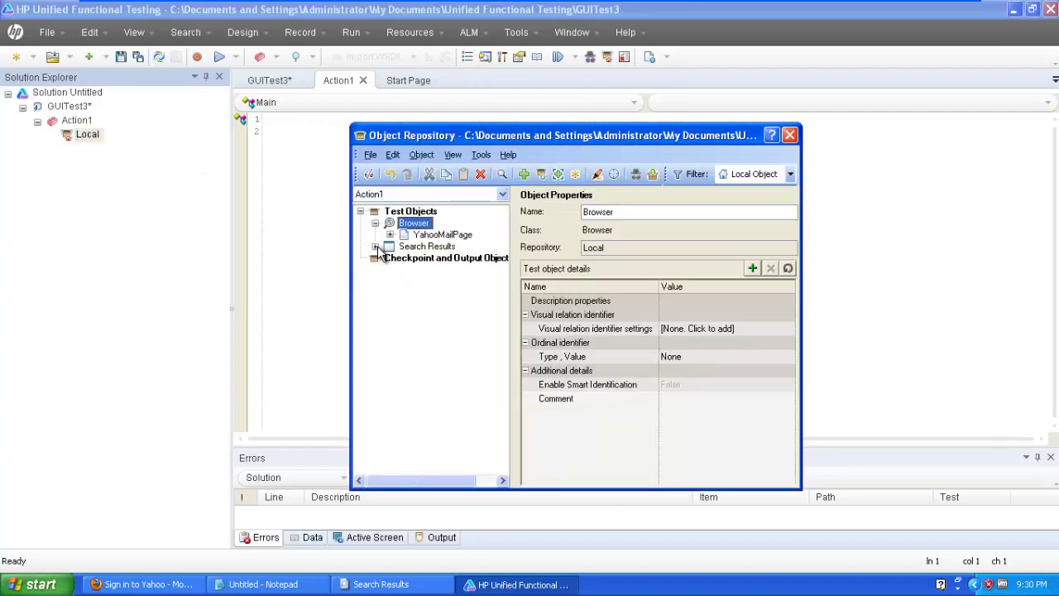
click(375, 246)
click(422, 257)
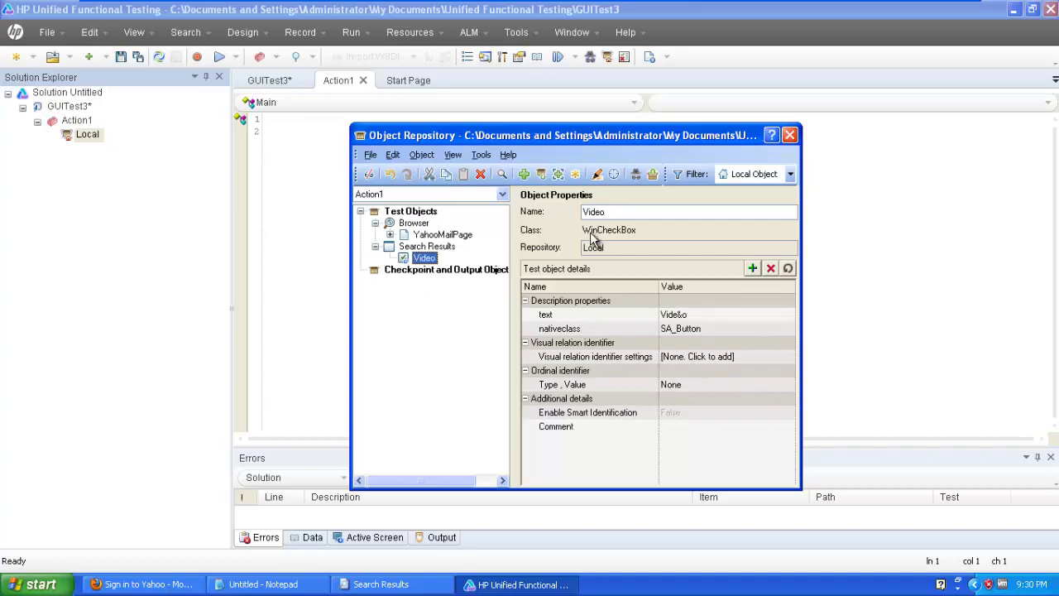
drag(499, 135, 747, 123)
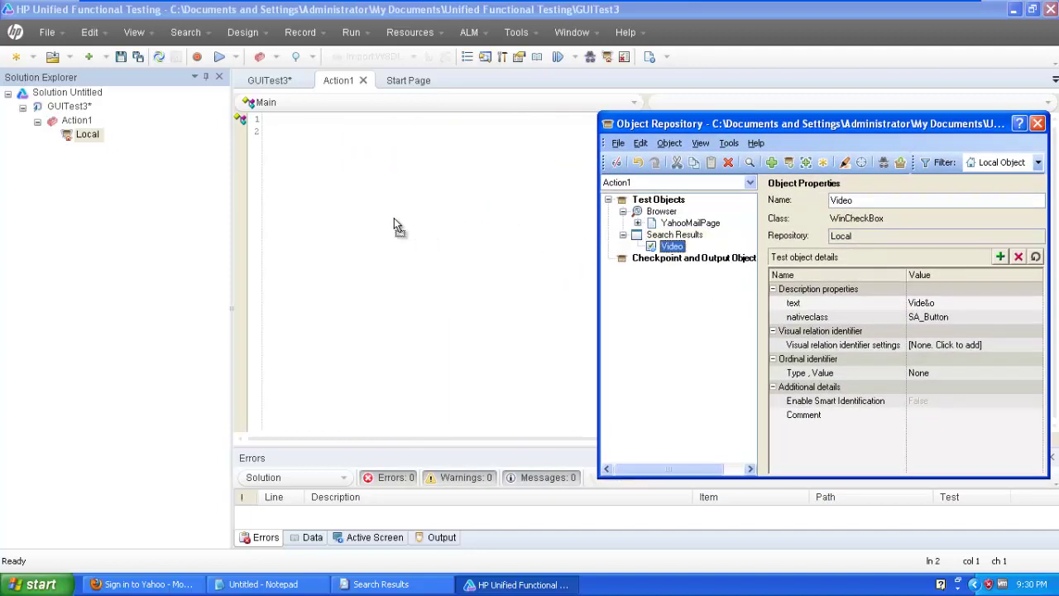
drag(393, 225, 394, 225)
drag(774, 124, 674, 303)
Make line 2 read WinCheckBox("Video").Set "ON" and run the test.
click(752, 314)
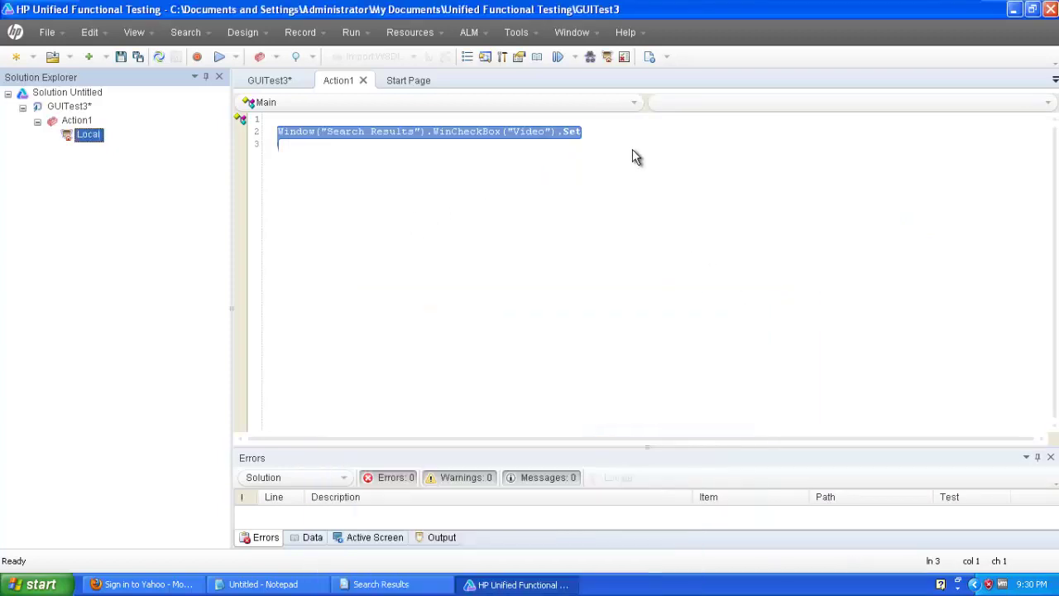
click(604, 135)
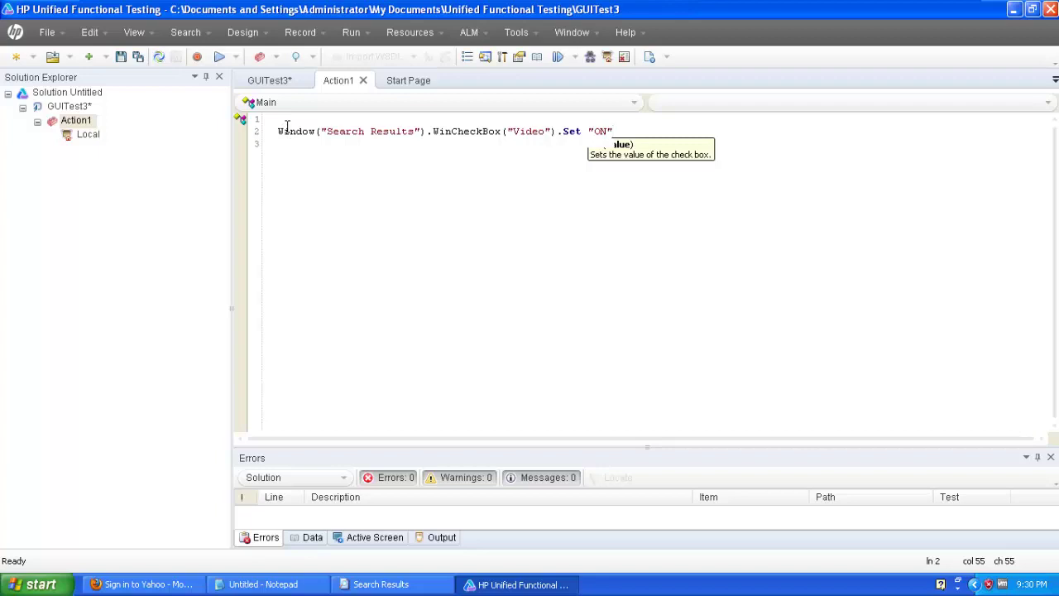
click(287, 129)
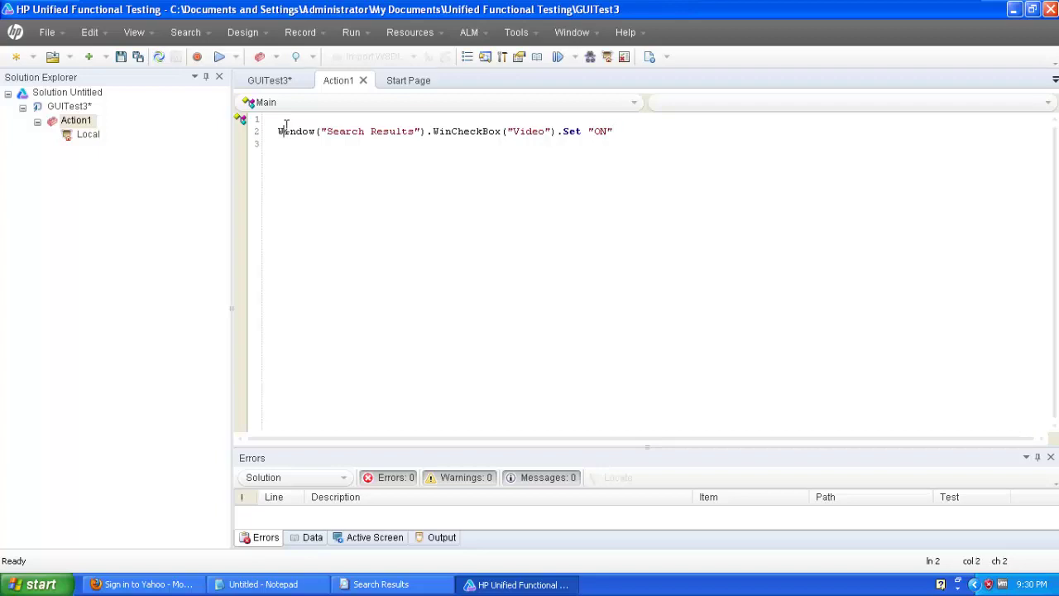
click(219, 56)
Run GUITest3, close the results viewer, and return to the 'User defined Objects' slide.
click(625, 330)
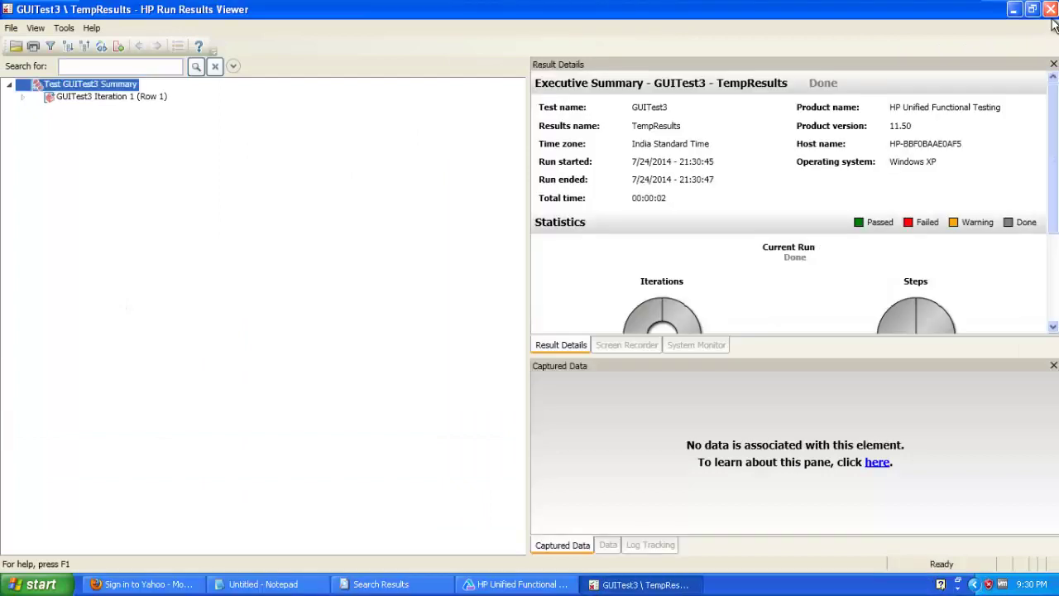
click(1052, 7)
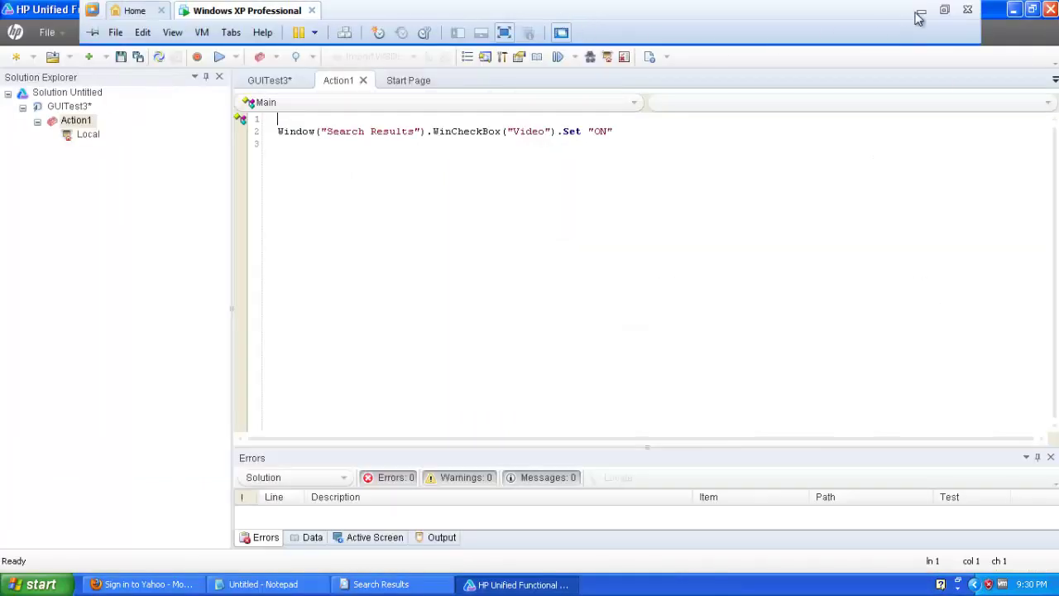
click(925, 9)
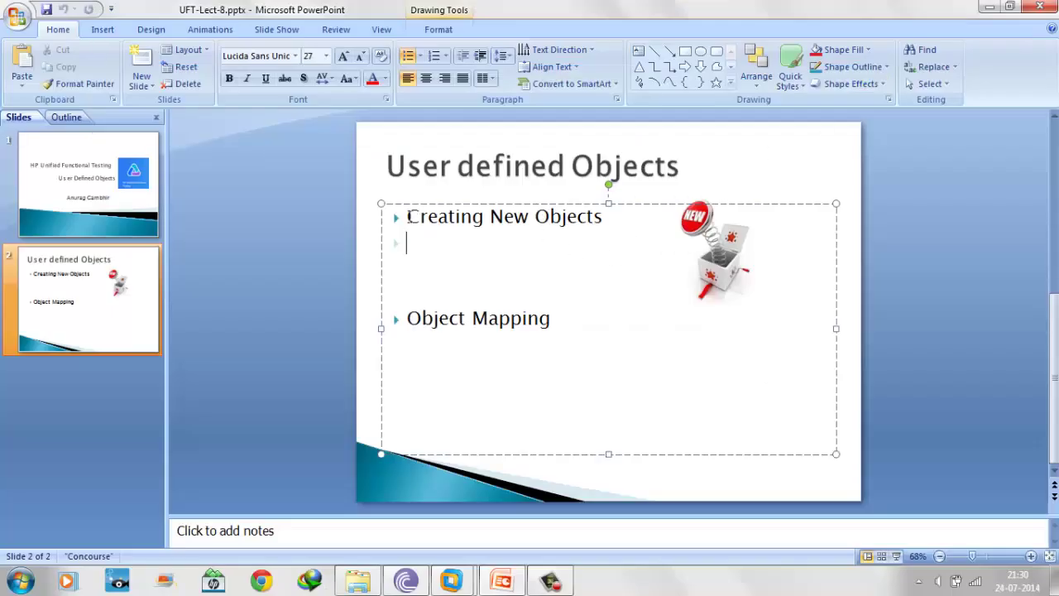
drag(411, 216, 611, 218)
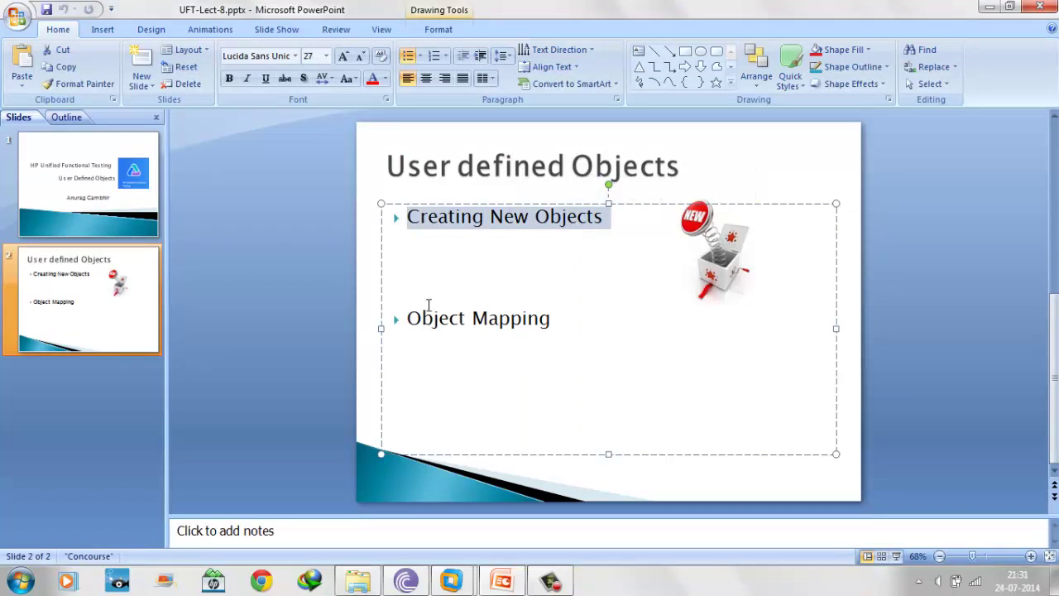